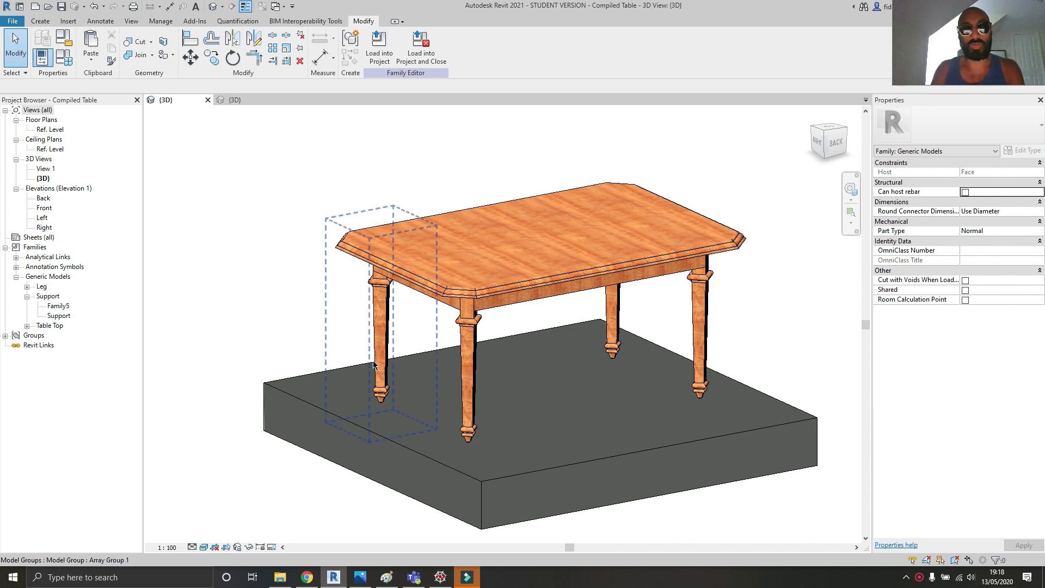
pyautogui.scroll(3, 386, 310)
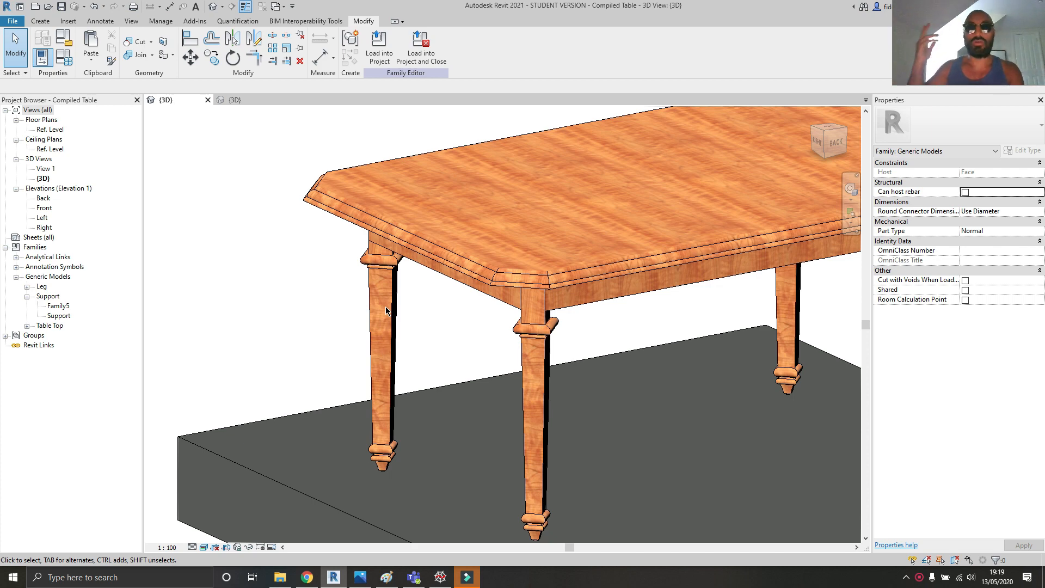
pyautogui.scroll(-4, 385, 311)
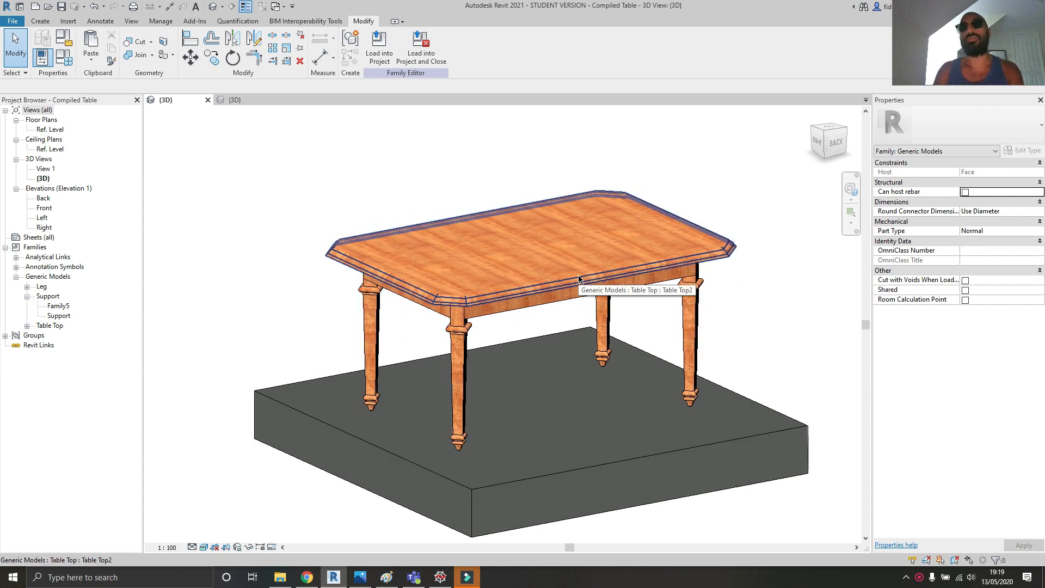
pyautogui.keyDown('shift'); pyautogui.moveTo(684, 248); pyautogui.dragTo(610, 270, button='middle'); pyautogui.keyUp('shift')
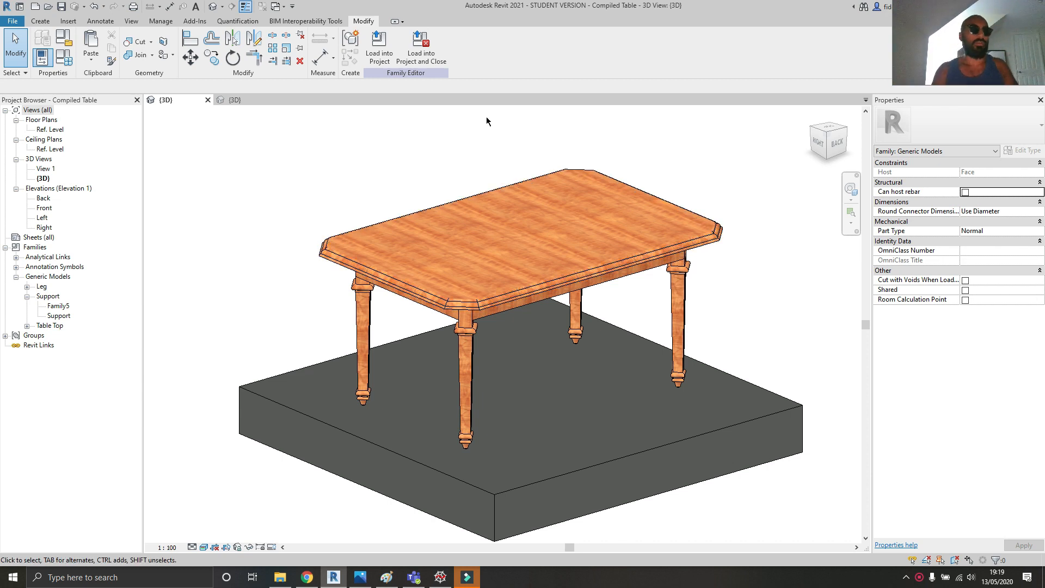
pyautogui.keyDown('shift'); pyautogui.moveTo(467, 205); pyautogui.dragTo(475, 223, button='middle'); pyautogui.keyUp('shift')
pyautogui.moveTo(536, 276)
pyautogui.keyDown('shift'); pyautogui.mouseDown(button='middle')
pyautogui.moveTo(572, 329)
pyautogui.moveTo(550, 312)
pyautogui.moveTo(543, 283)
pyautogui.mouseUp(button='middle'); pyautogui.keyUp('shift')
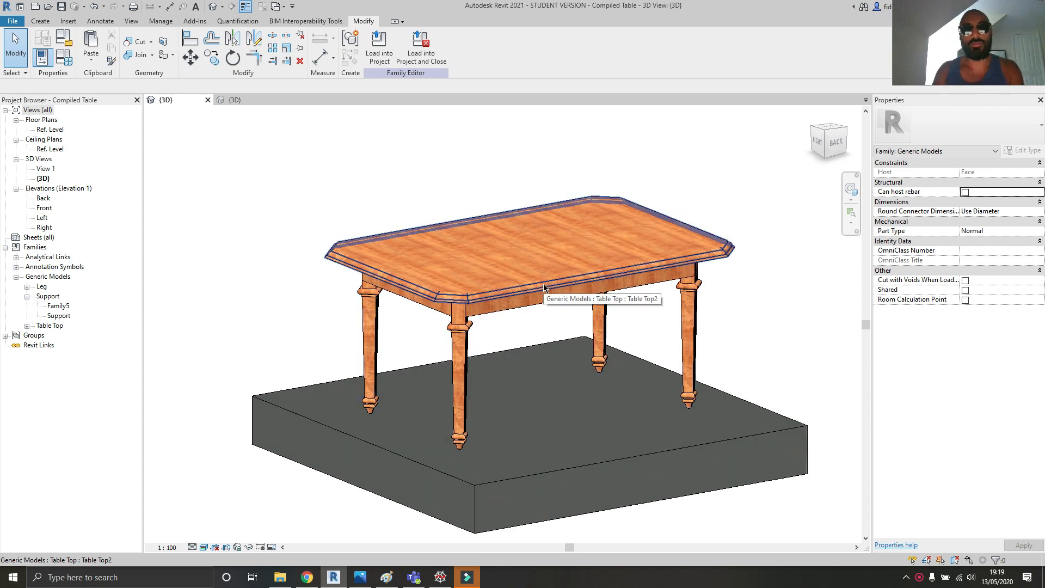
pyautogui.moveTo(450, 201); pyautogui.dragTo(439, 201, button='middle')
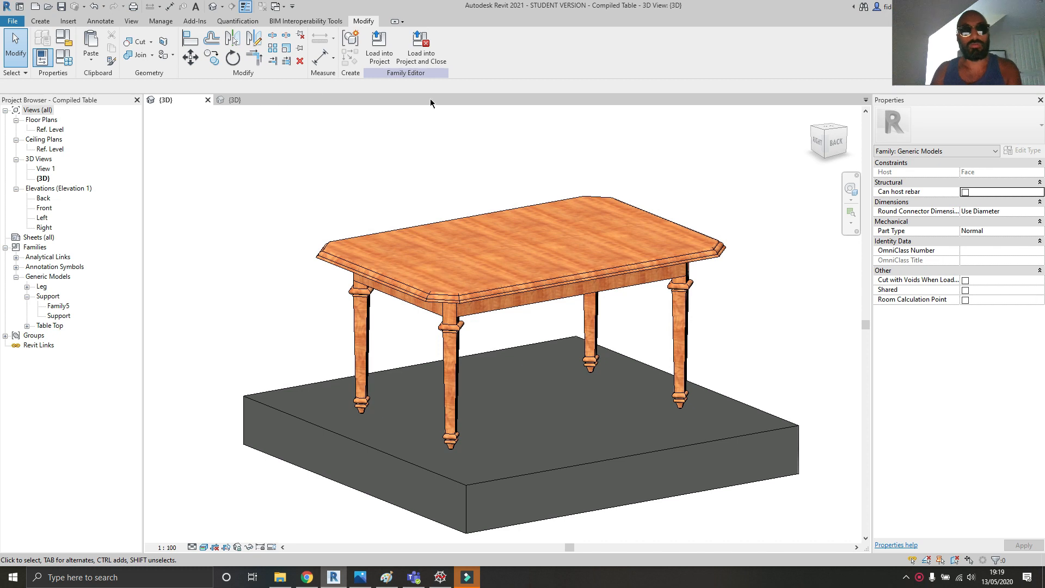
# Step: Load the Compiled Table family into the open Crane Grillage project
pyautogui.click(258, 104)
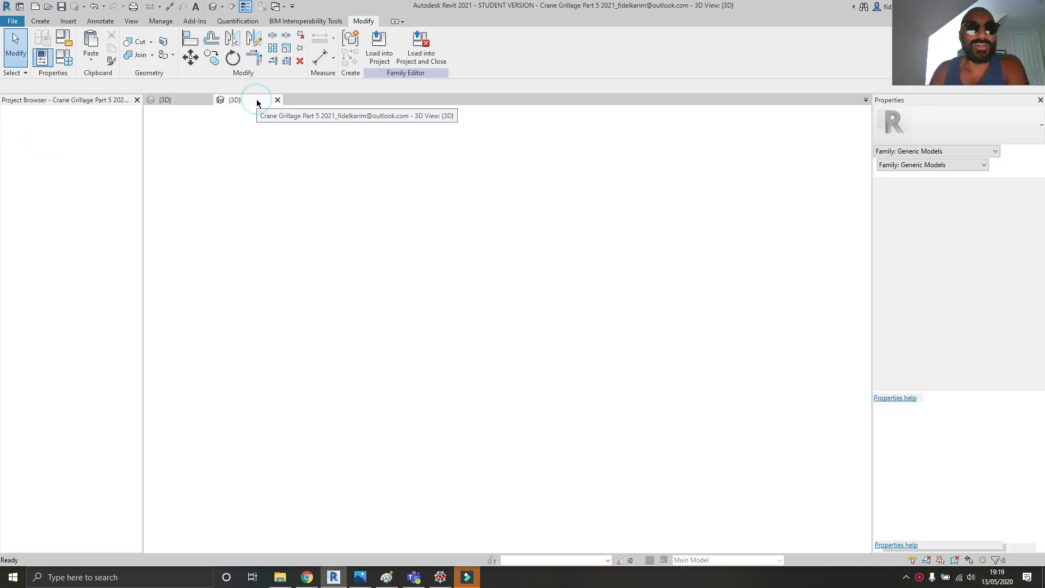
pyautogui.click(166, 99)
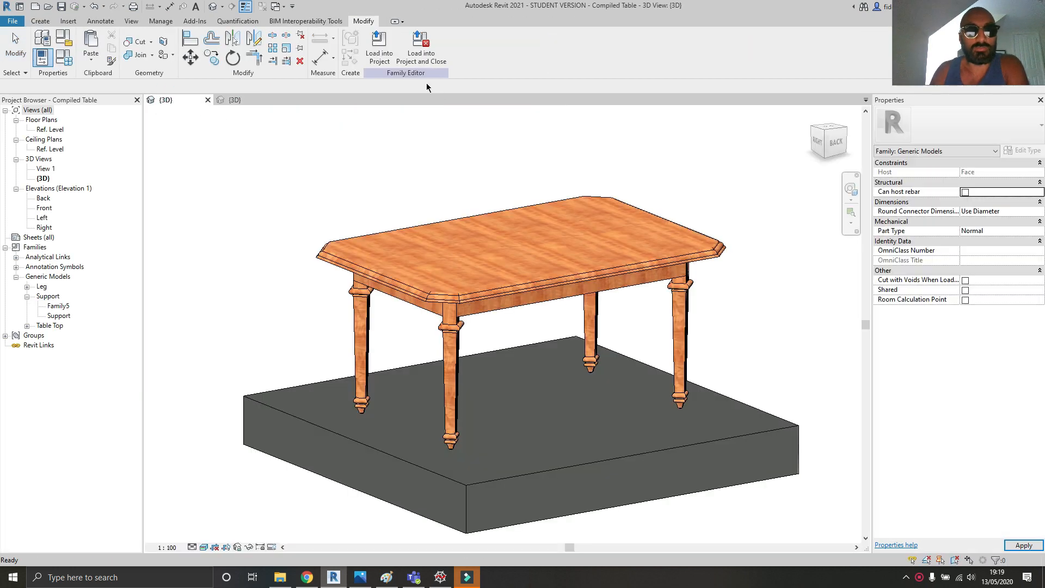
pyautogui.click(387, 53)
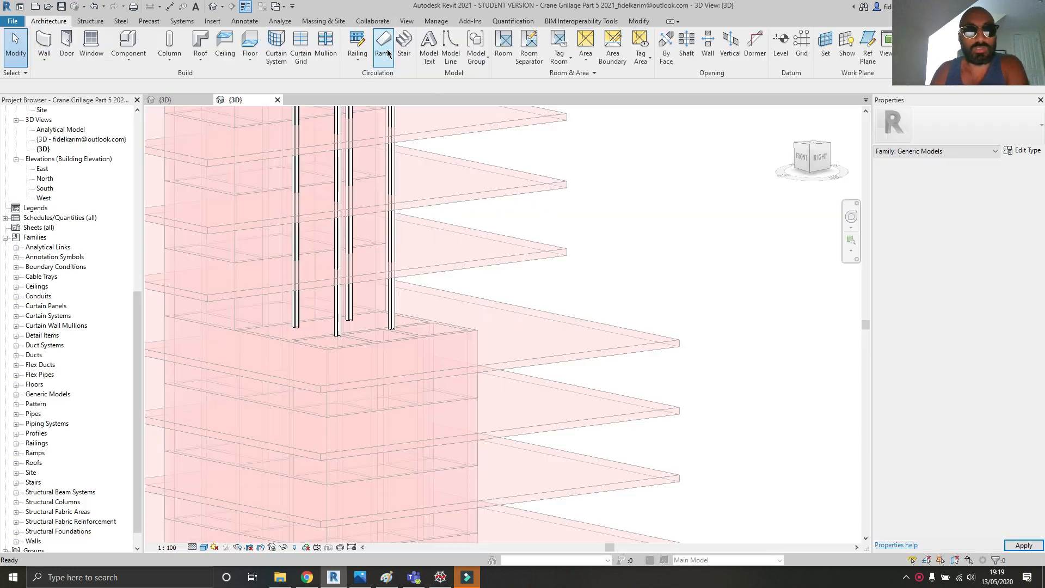
# Step: Place one Compiled Table generic model on the face of the floor slab beside the core walls, then end placement
pyautogui.scroll(-1, 109, 401)
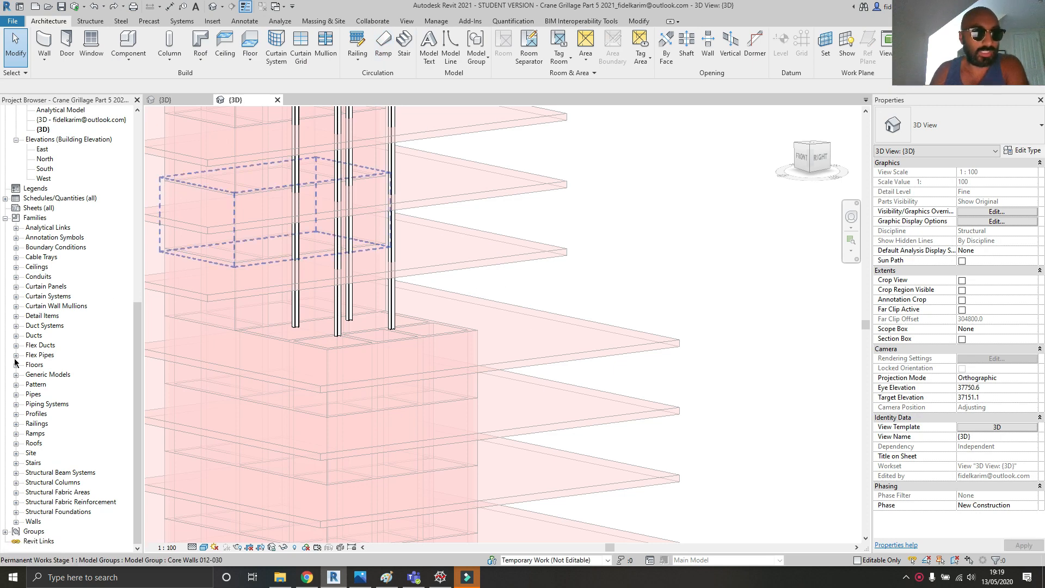
pyautogui.click(16, 374)
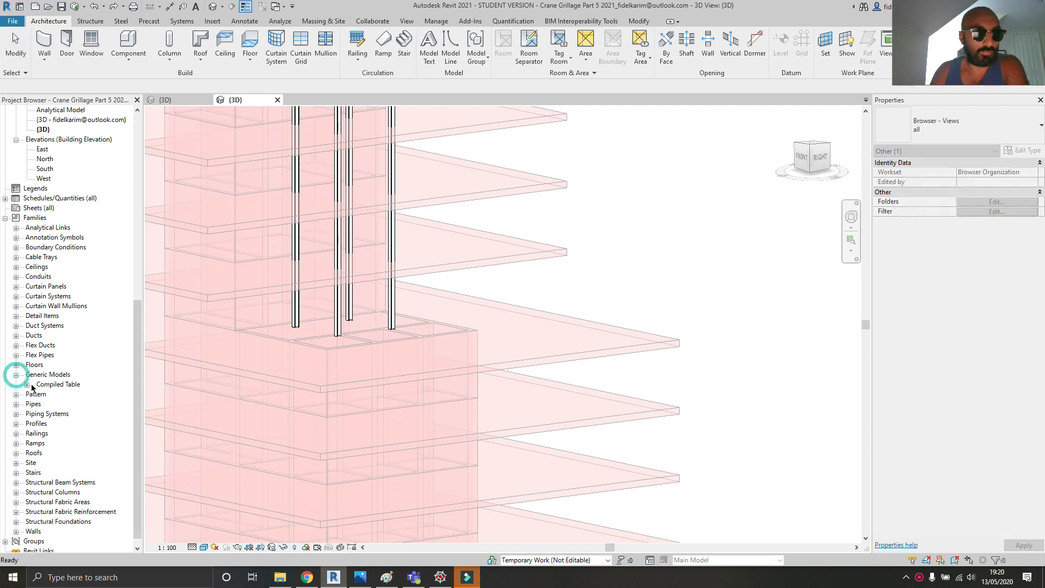
pyautogui.click(26, 384)
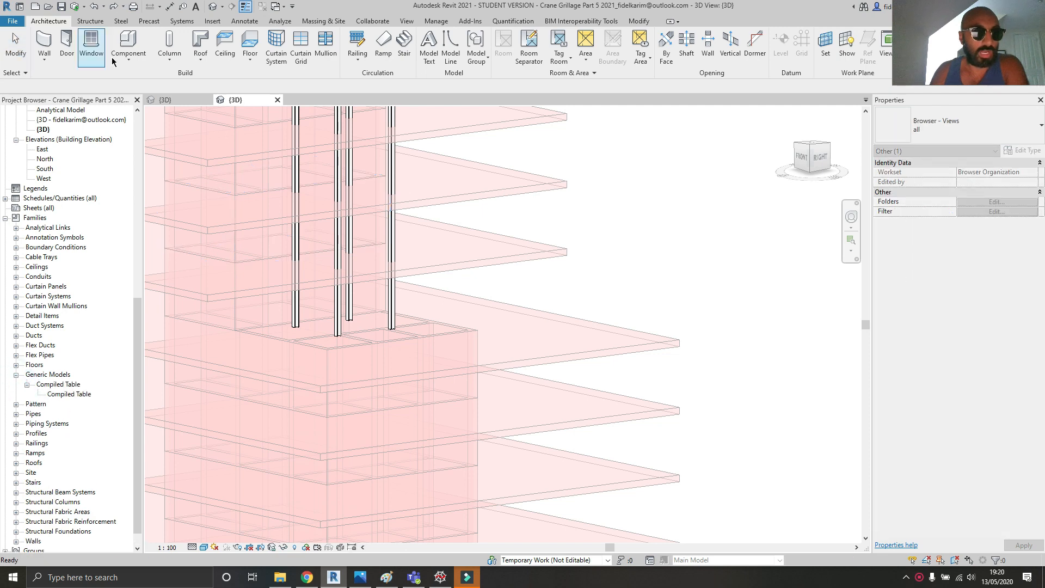
pyautogui.click(65, 394)
pyautogui.moveTo(575, 336); pyautogui.dragTo(572, 334)
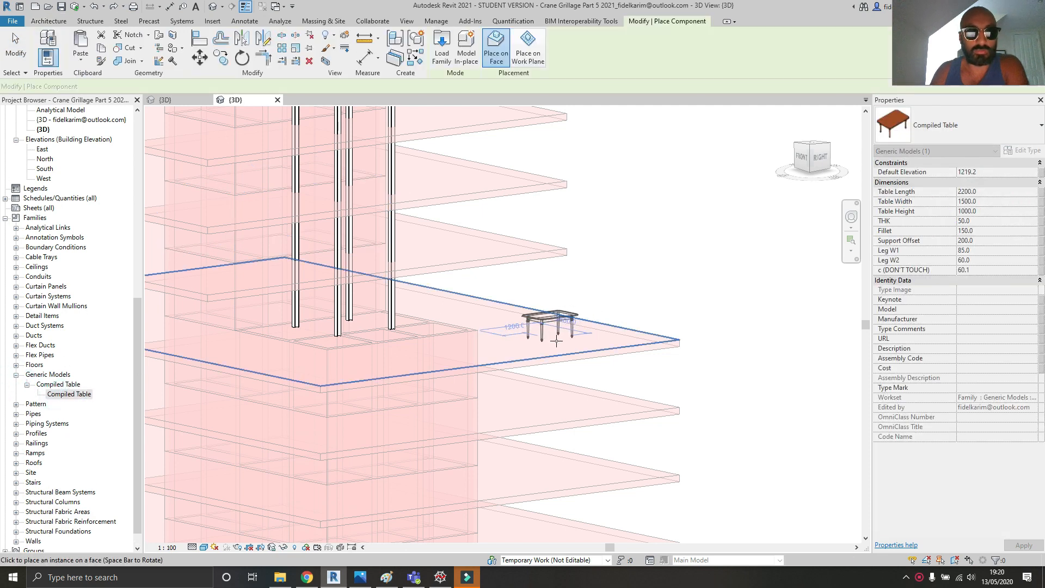
pyautogui.click(560, 338)
pyautogui.scroll(6, 569, 328)
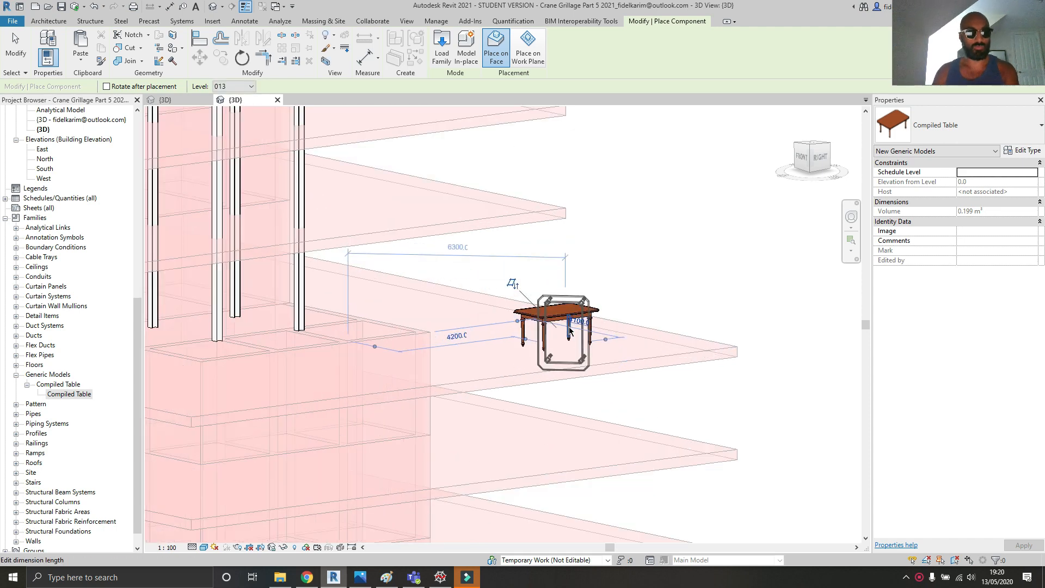
pyautogui.press('Escape')
pyautogui.press('Escape')
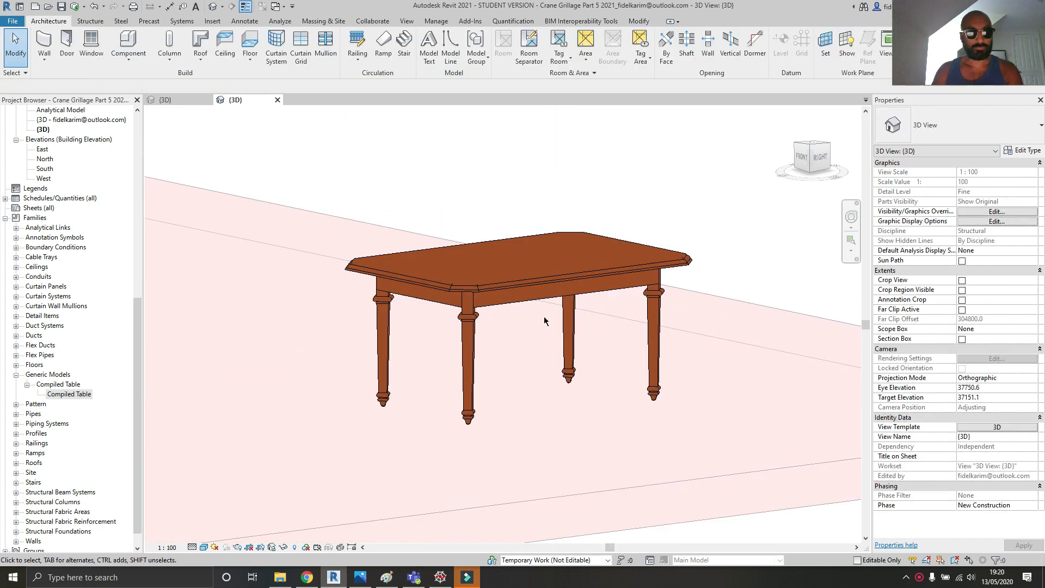
# Step: Enable temporary view properties for the 3D view and set its visual style to Realistic
pyautogui.keyDown('shift'); pyautogui.moveTo(565, 322); pyautogui.dragTo(531, 388, button='middle'); pyautogui.keyUp('shift')
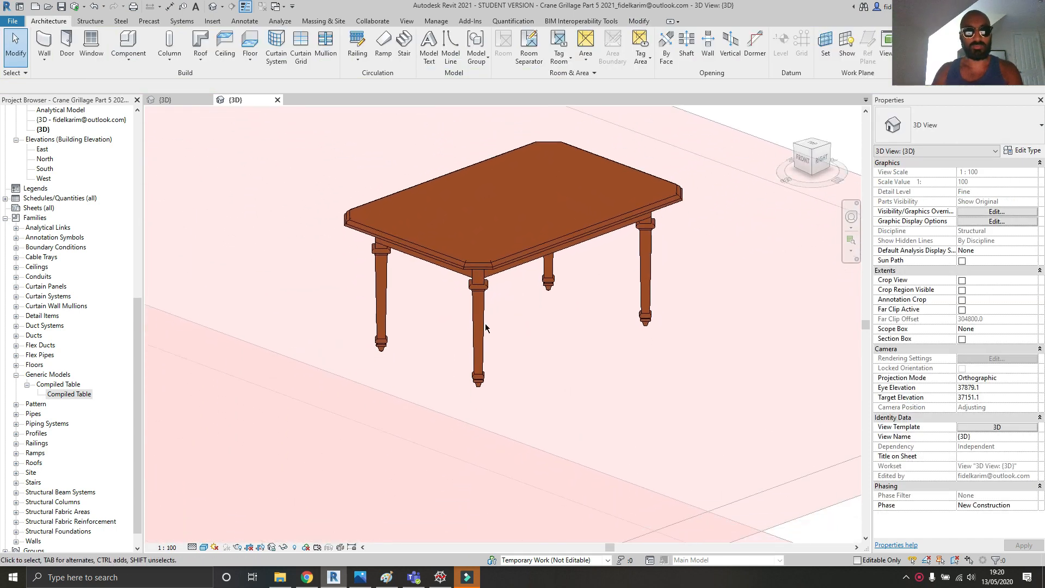
pyautogui.click(317, 547)
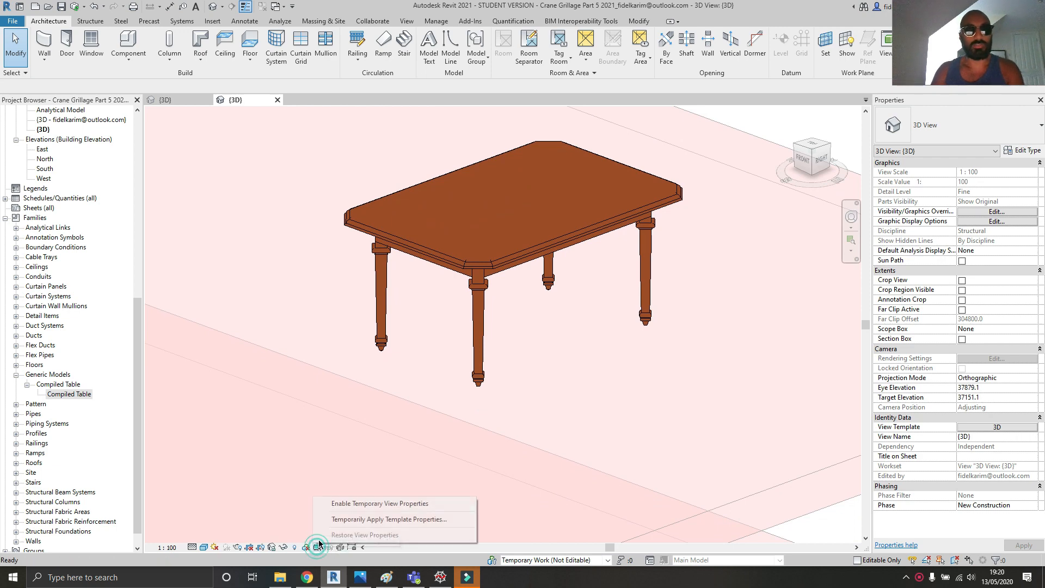
pyautogui.click(339, 502)
pyautogui.click(205, 547)
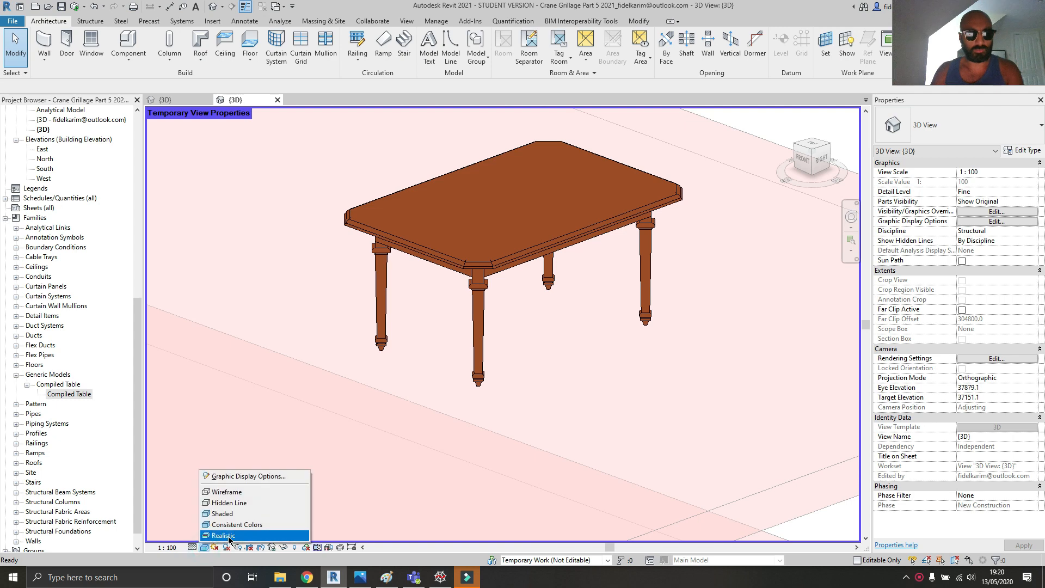
pyautogui.click(228, 535)
pyautogui.scroll(-5, 464, 271)
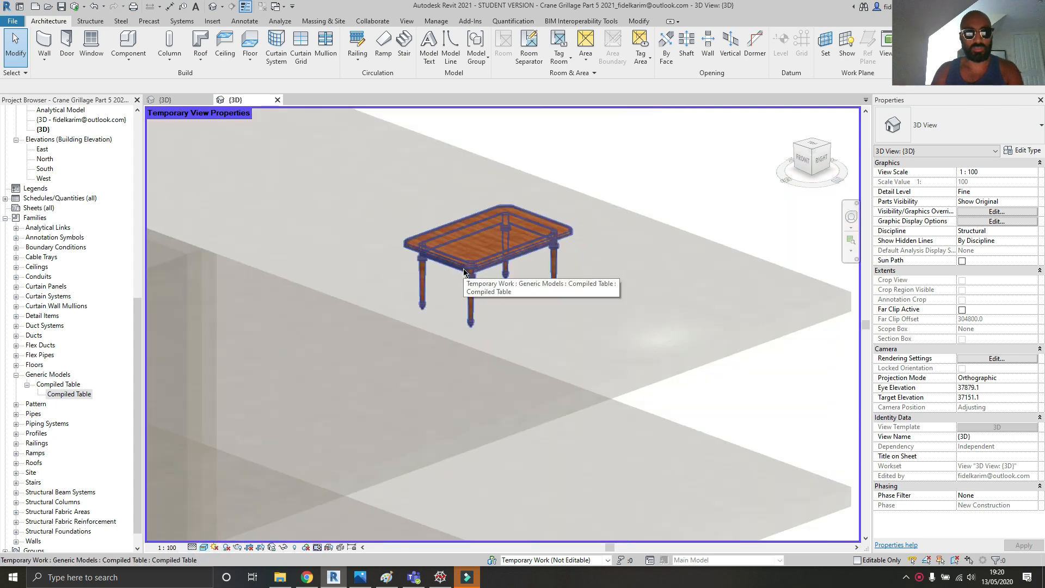
pyautogui.keyDown('shift'); pyautogui.moveTo(415, 324); pyautogui.dragTo(519, 376, button='middle'); pyautogui.keyUp('shift')
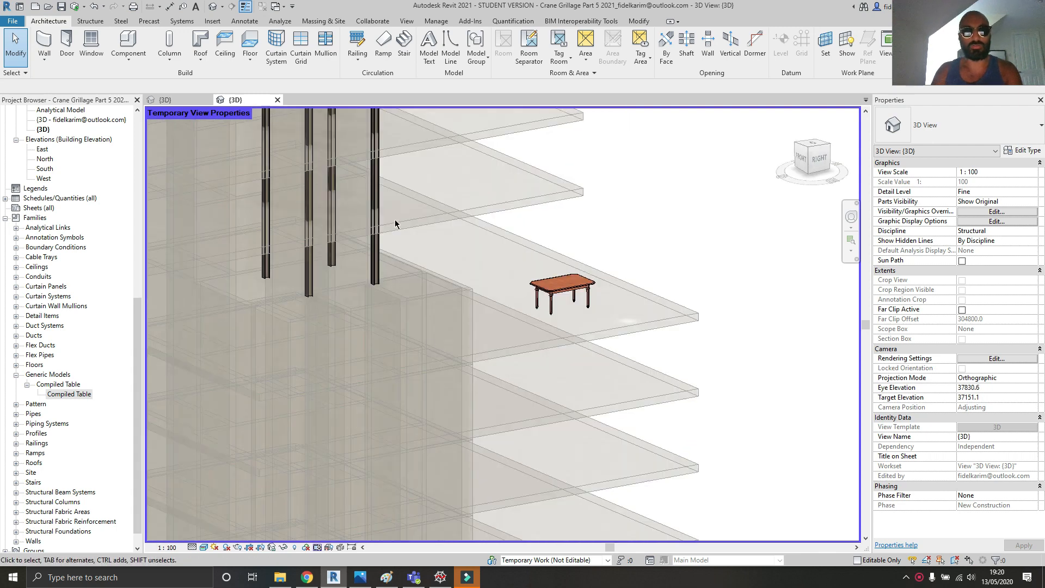
# Step: Temporarily isolate the placed table in the 3D view
pyautogui.scroll(5, 515, 282)
pyautogui.scroll(3, 538, 287)
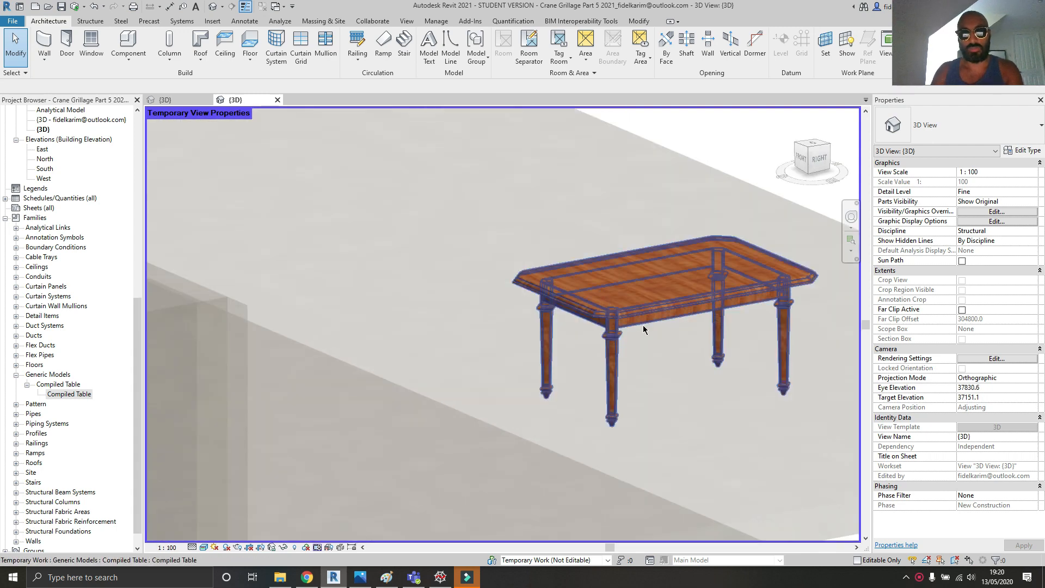
pyautogui.click(636, 303)
pyautogui.press('h')
pyautogui.press('i')
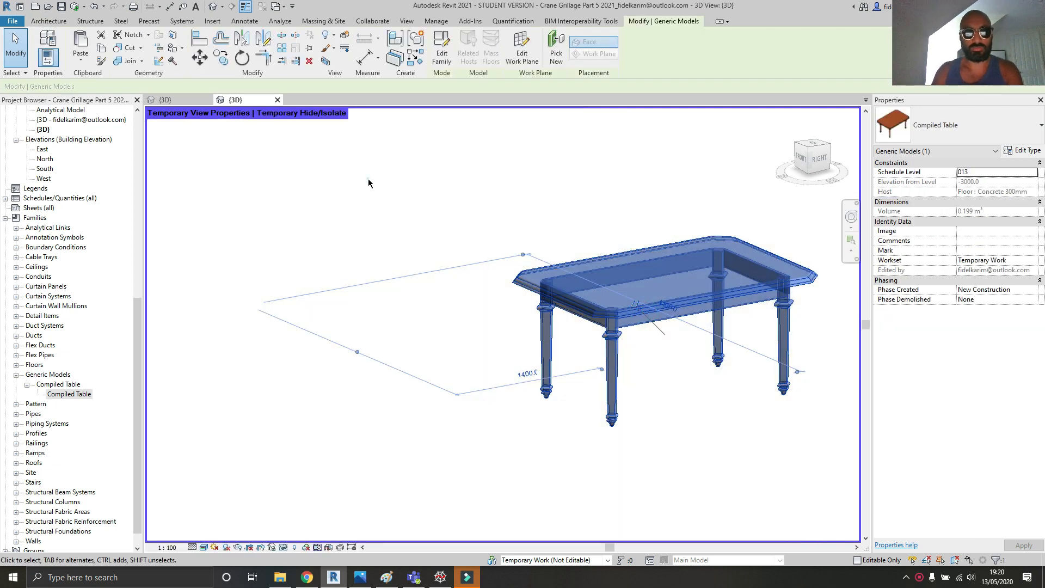
pyautogui.click(368, 181)
# Step: In the table's type properties, set Table Length to 3000, Table Width to 1800 and Table Height to 1200, and apply them
pyautogui.keyDown('shift'); pyautogui.moveTo(672, 254); pyautogui.dragTo(427, 333, button='middle'); pyautogui.keyUp('shift')
pyautogui.click(425, 334)
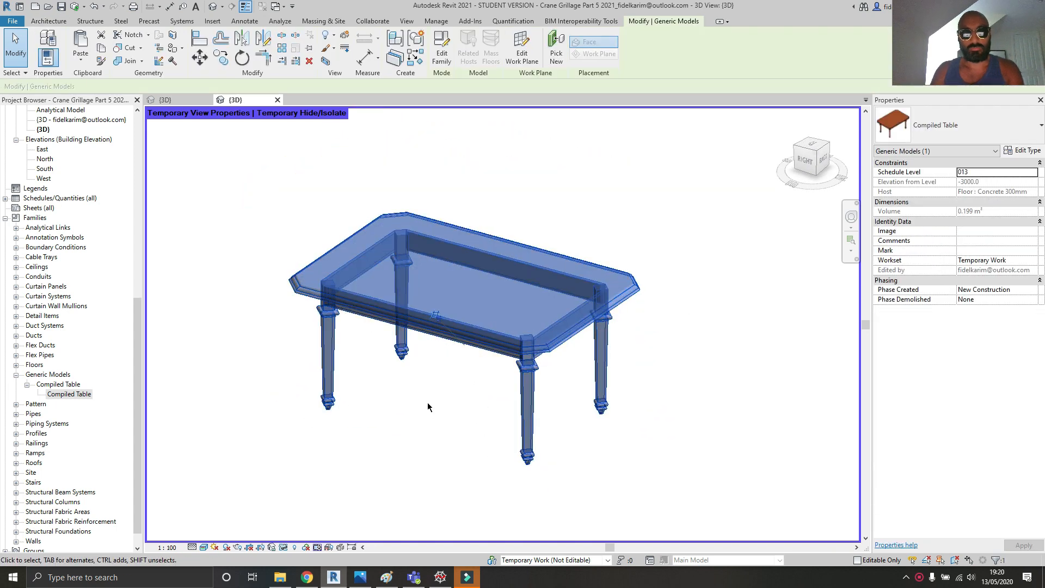
pyautogui.click(1023, 151)
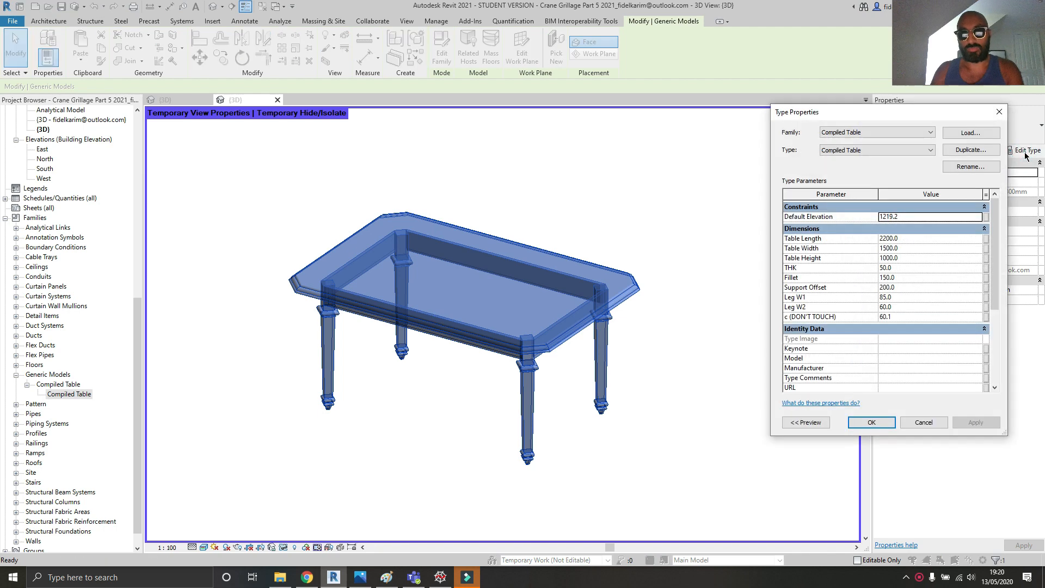
pyautogui.click(913, 239)
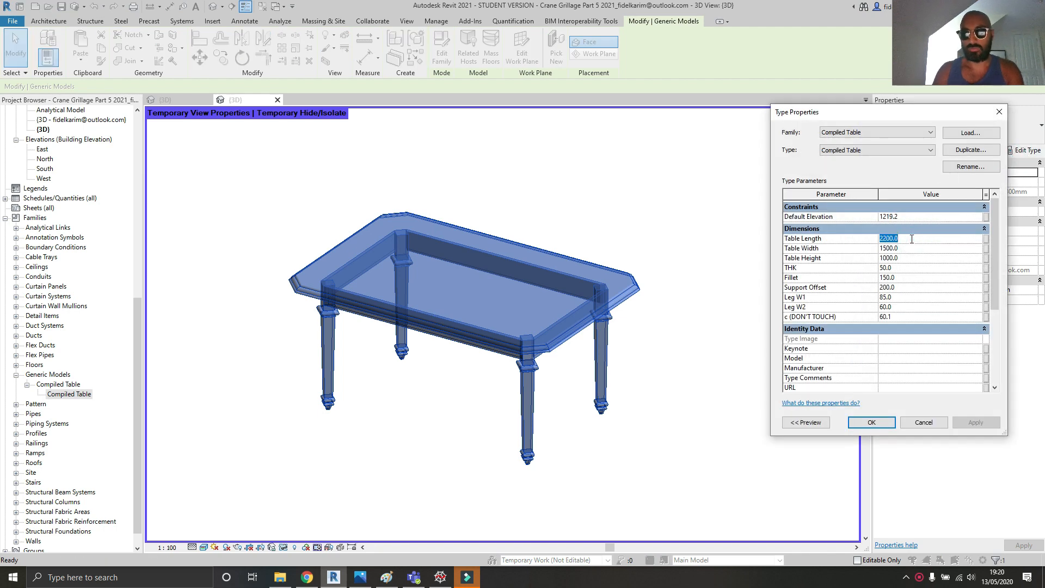
pyautogui.write('300')
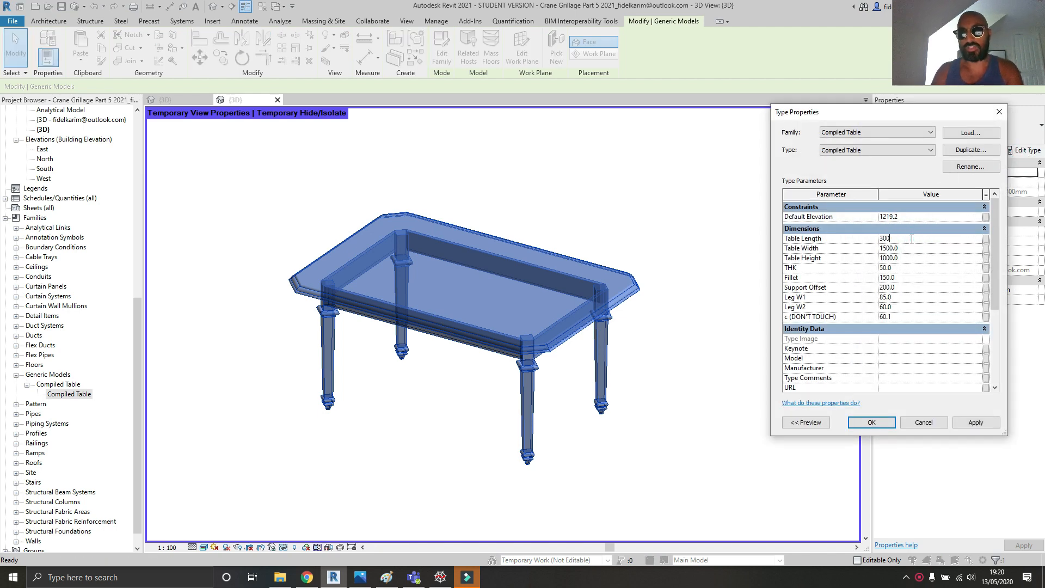
pyautogui.click(929, 249)
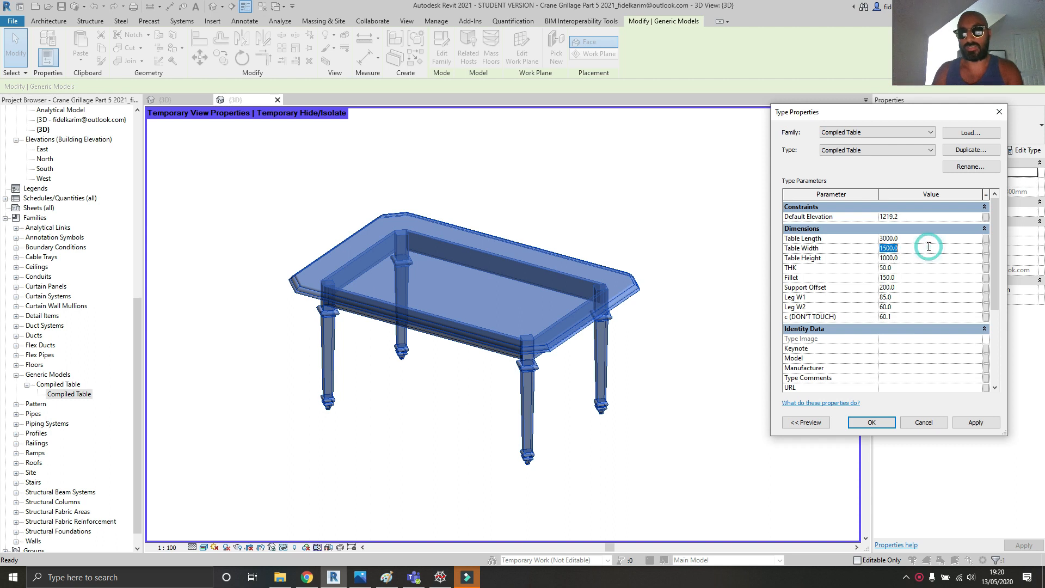
pyautogui.write('1')
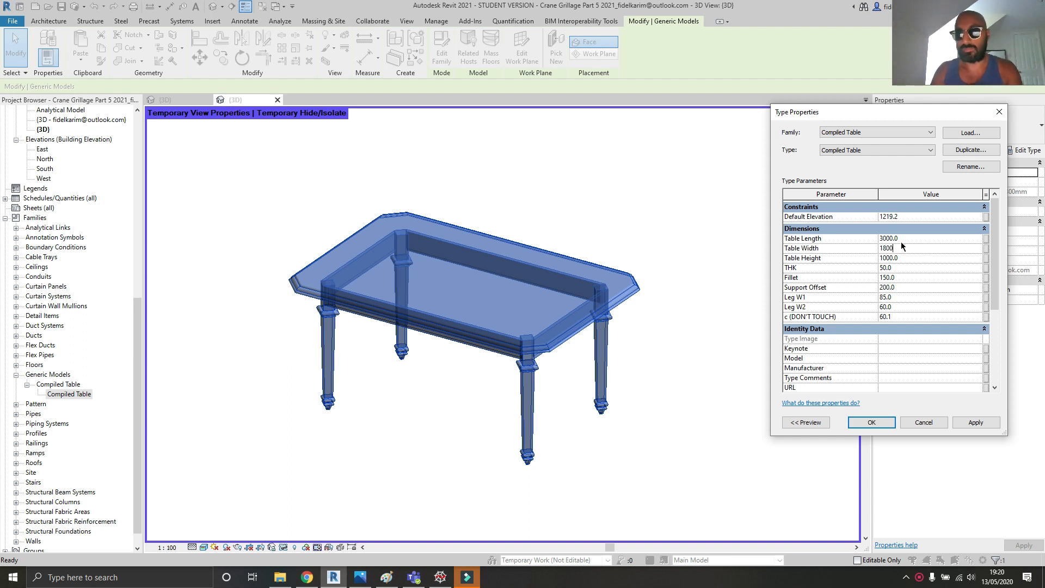
pyautogui.click(907, 258)
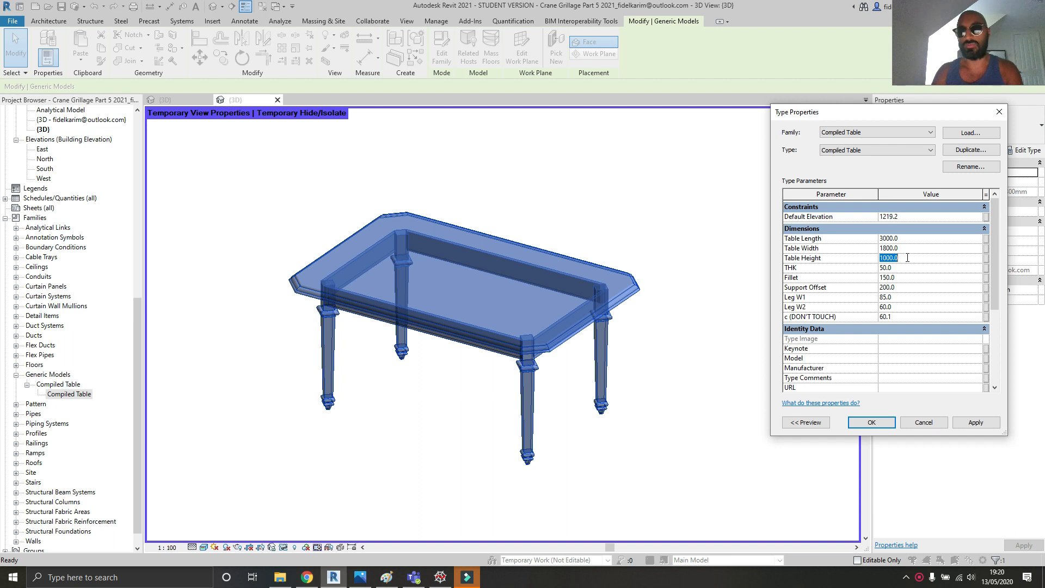
pyautogui.write('1')
pyautogui.click(976, 423)
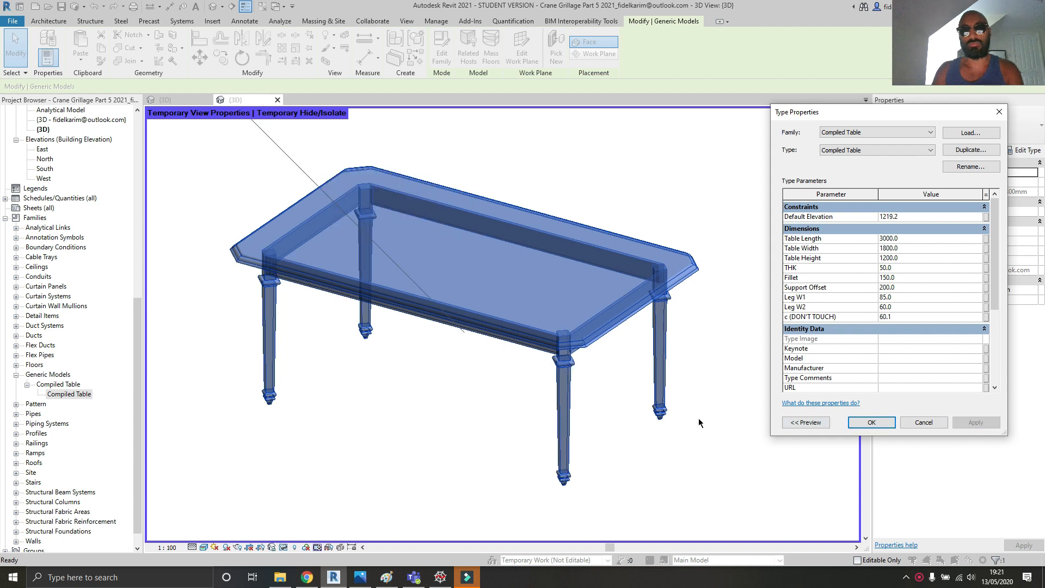
# Step: Set the table type's THK to 75, check the dining table reference picture in Photos, and apply the thickness back in Revit
pyautogui.click(898, 266)
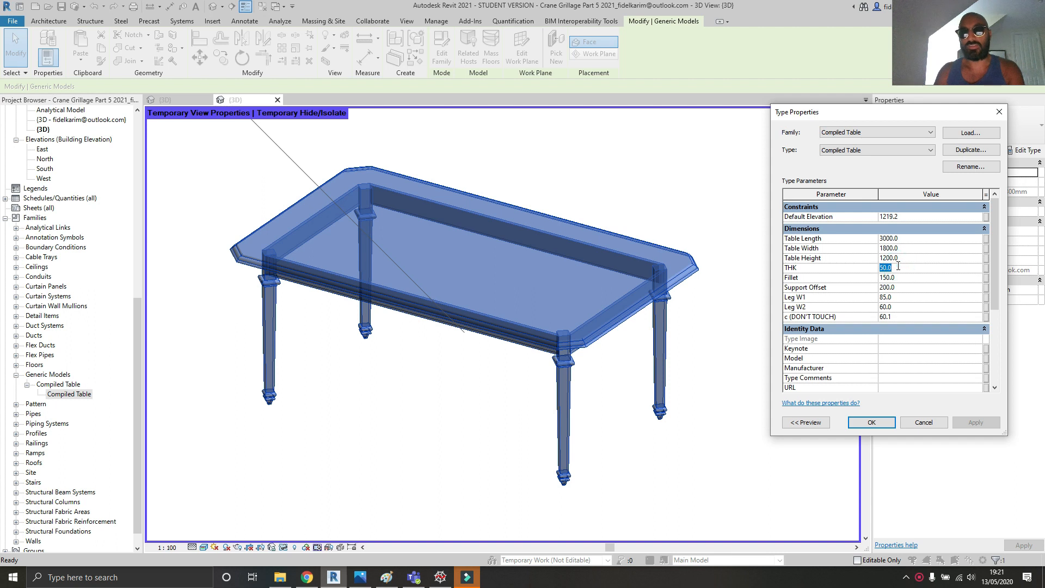
pyautogui.write('75')
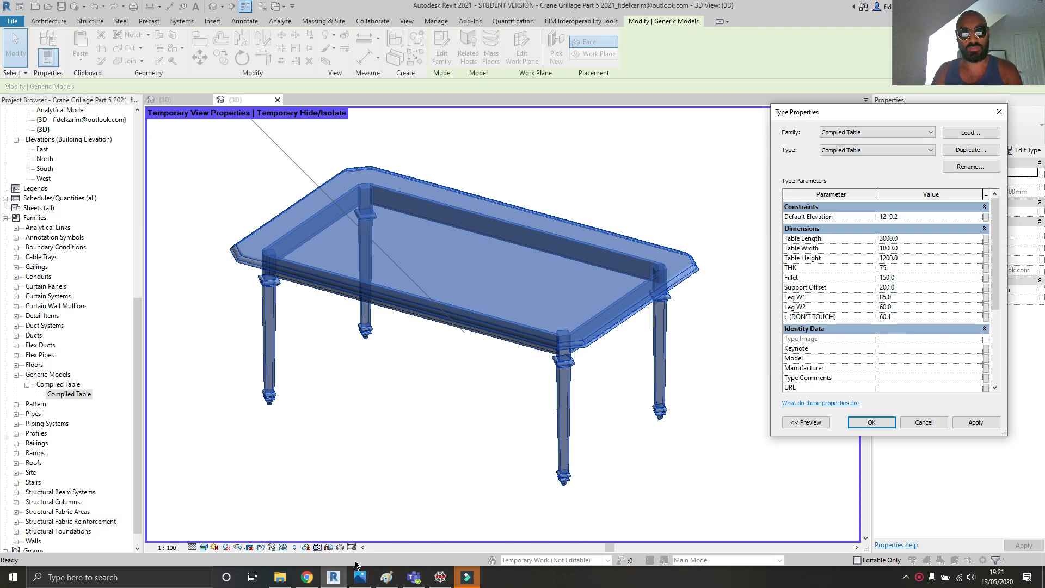
pyautogui.click(362, 578)
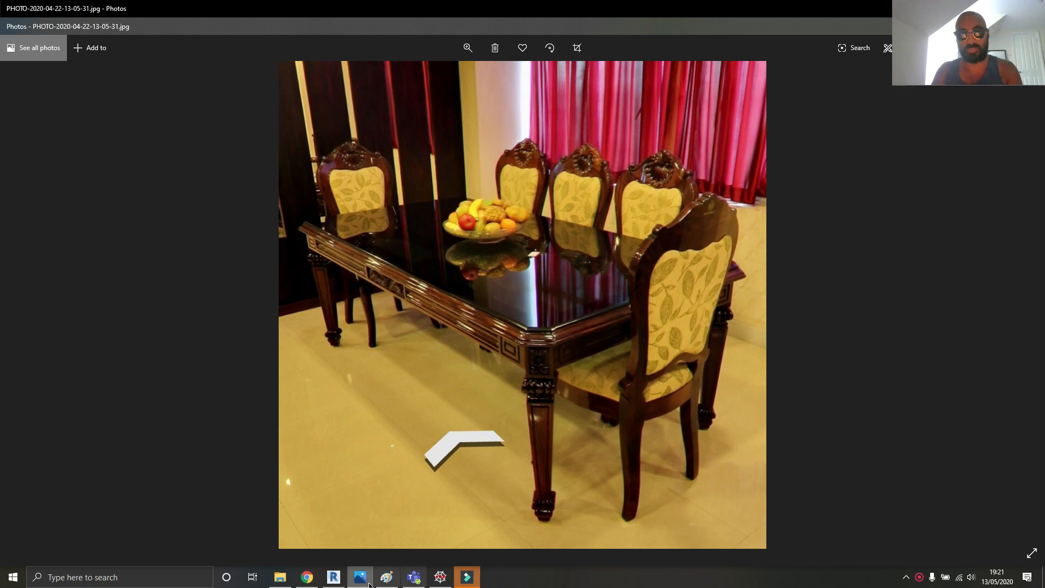
pyautogui.click(335, 578)
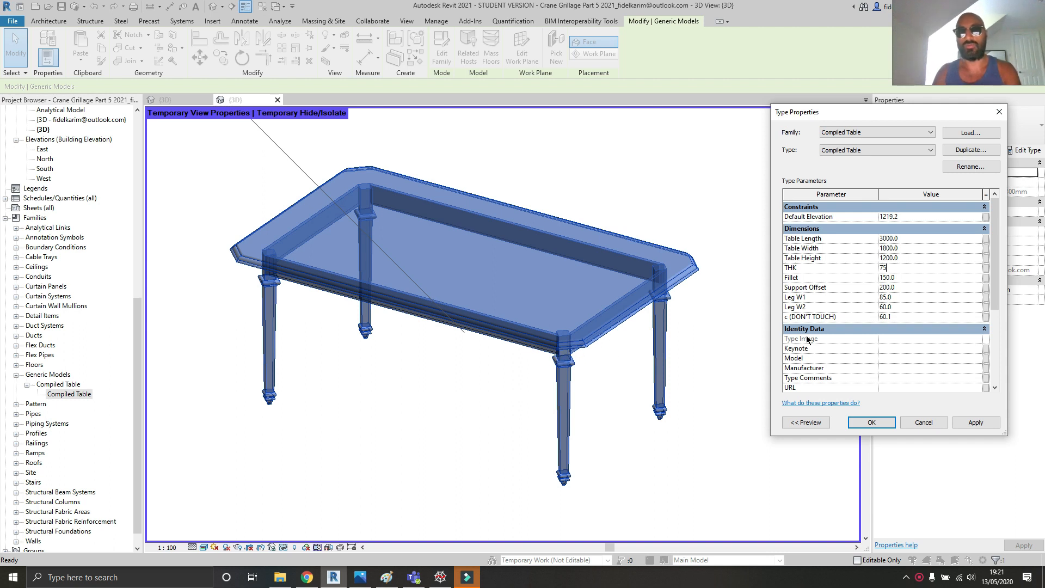
pyautogui.click(966, 424)
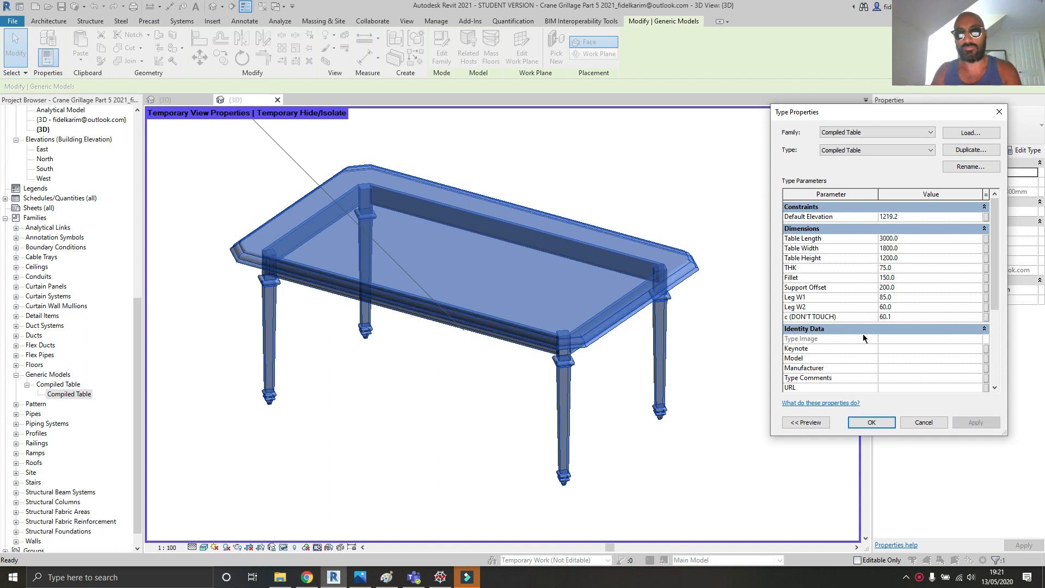
# Step: Set the table type's Fillet to 200 and Support Offset to 250, applying each change
pyautogui.click(911, 277)
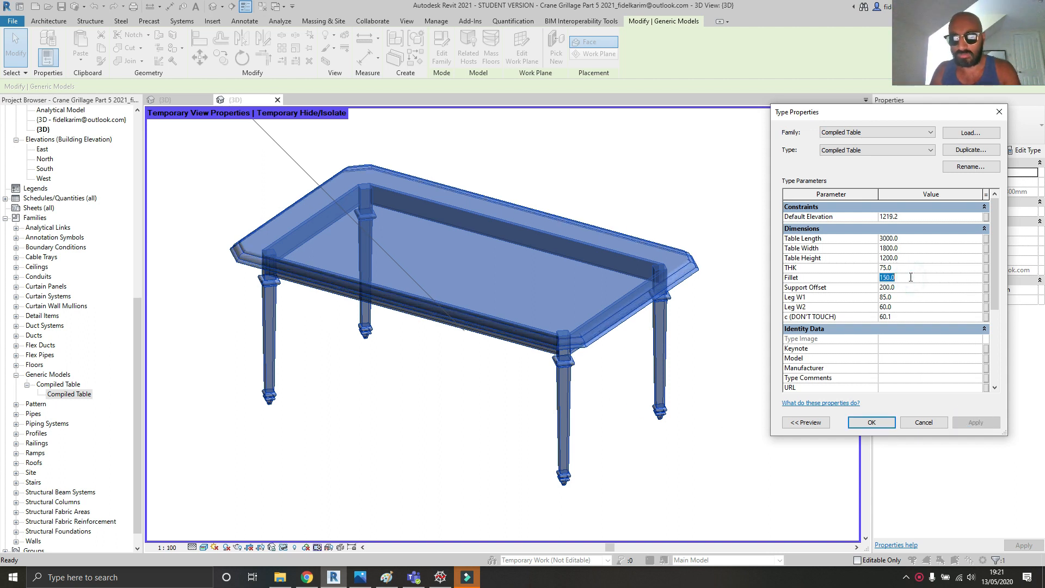
pyautogui.write('200')
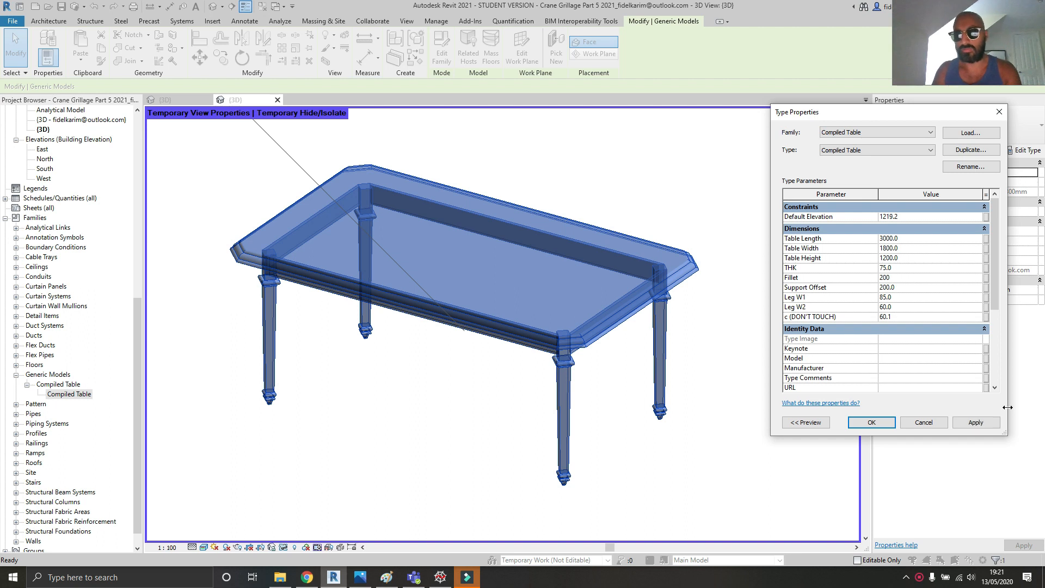
pyautogui.click(993, 422)
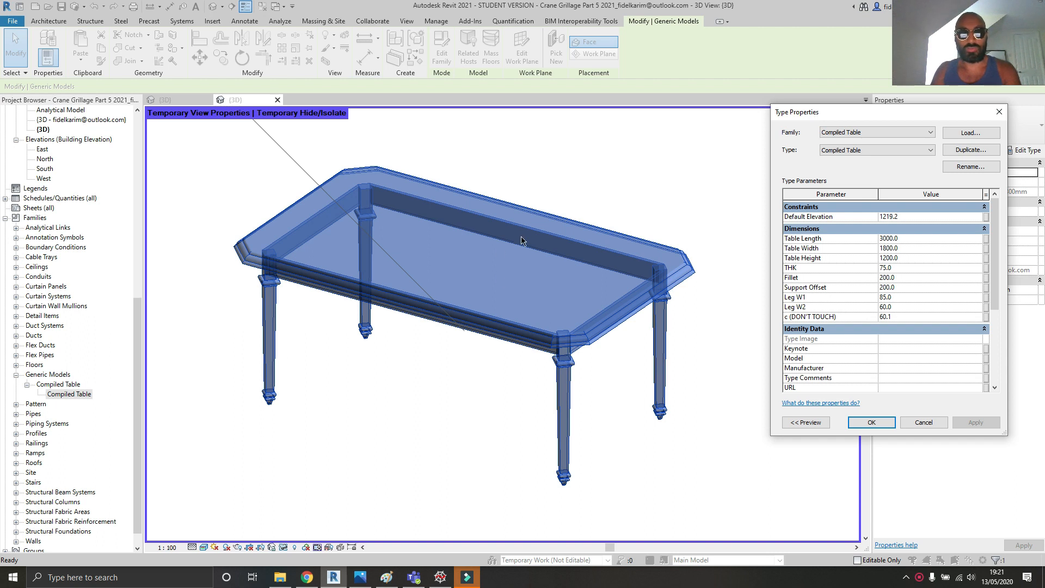
pyautogui.click(910, 285)
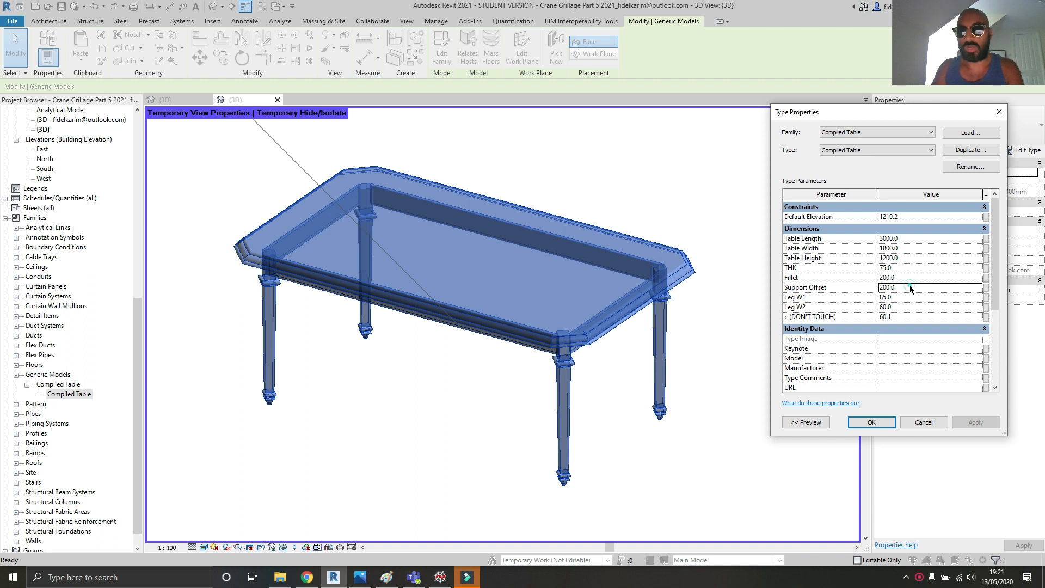
pyautogui.write('250')
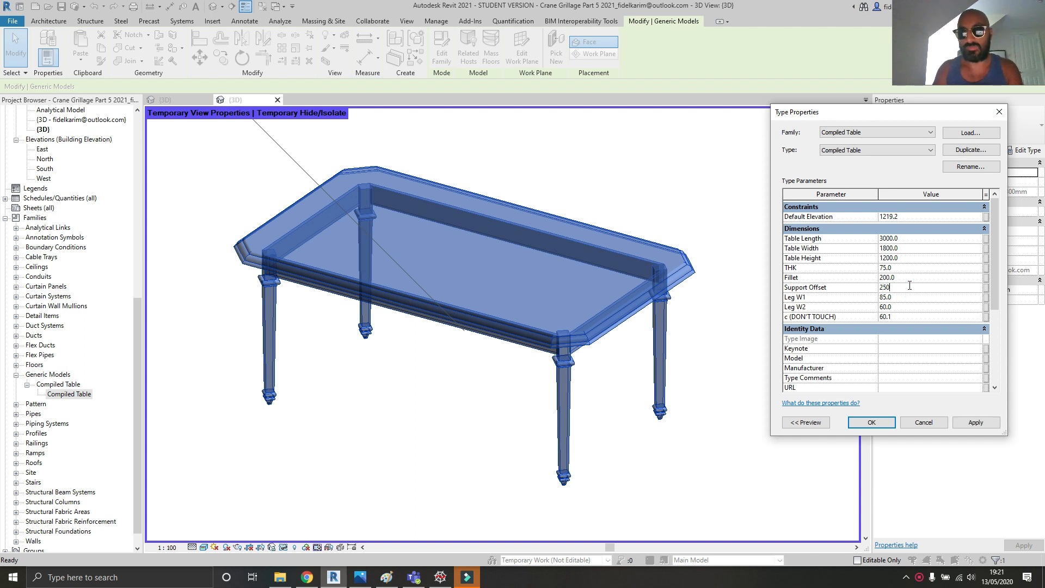
pyautogui.click(977, 423)
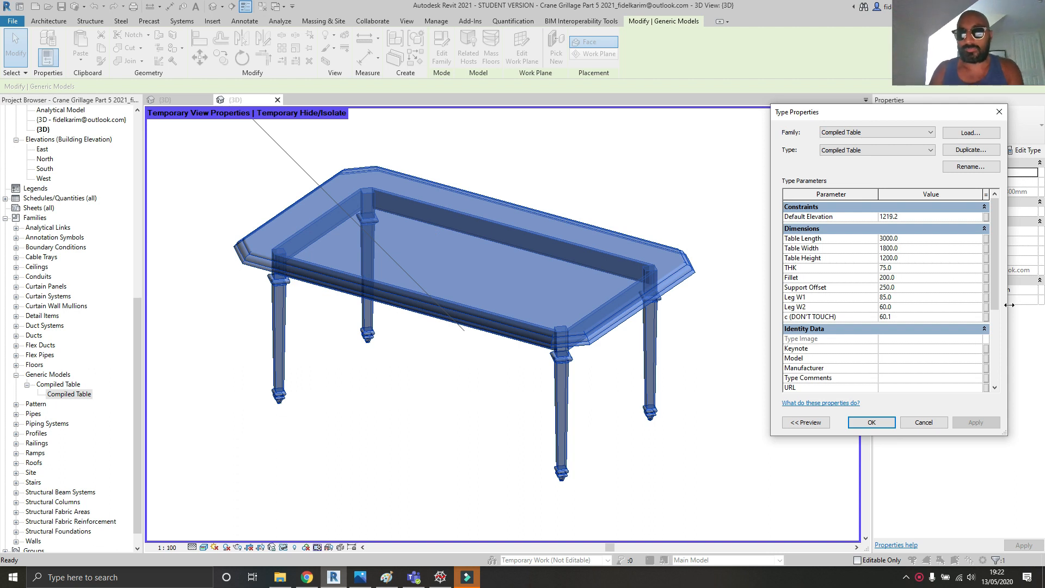
# Step: Set Leg W1 to 100 and Leg W2 to 75, apply them, and close the type properties with the table deselected
pyautogui.click(897, 298)
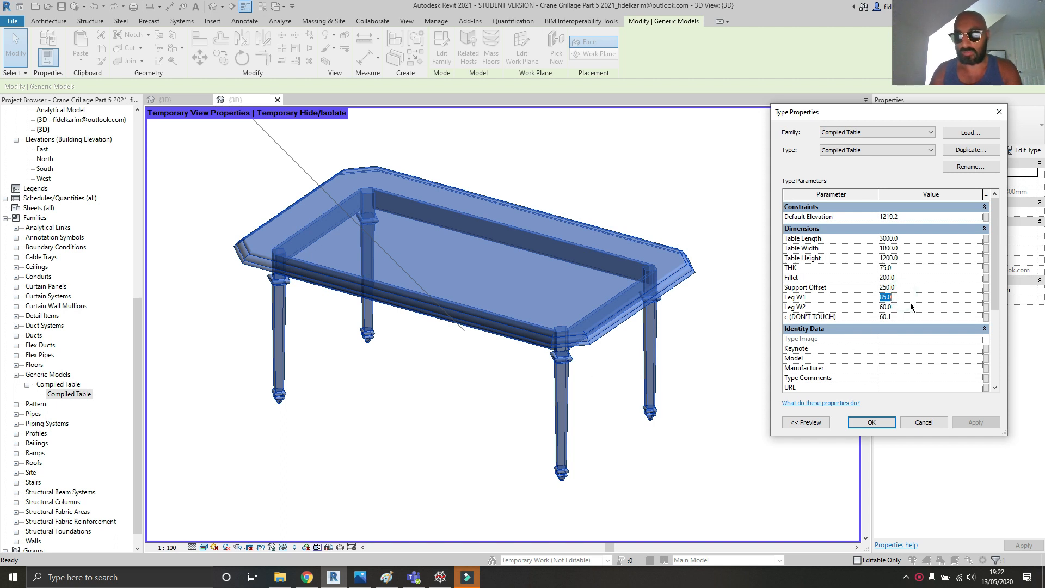
pyautogui.write('1000')
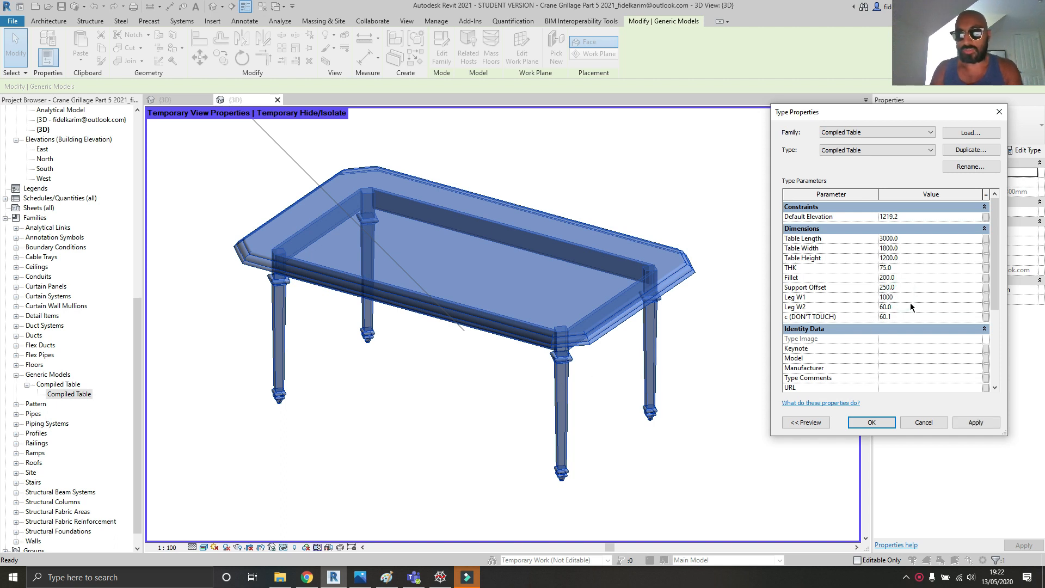
pyautogui.click(910, 308)
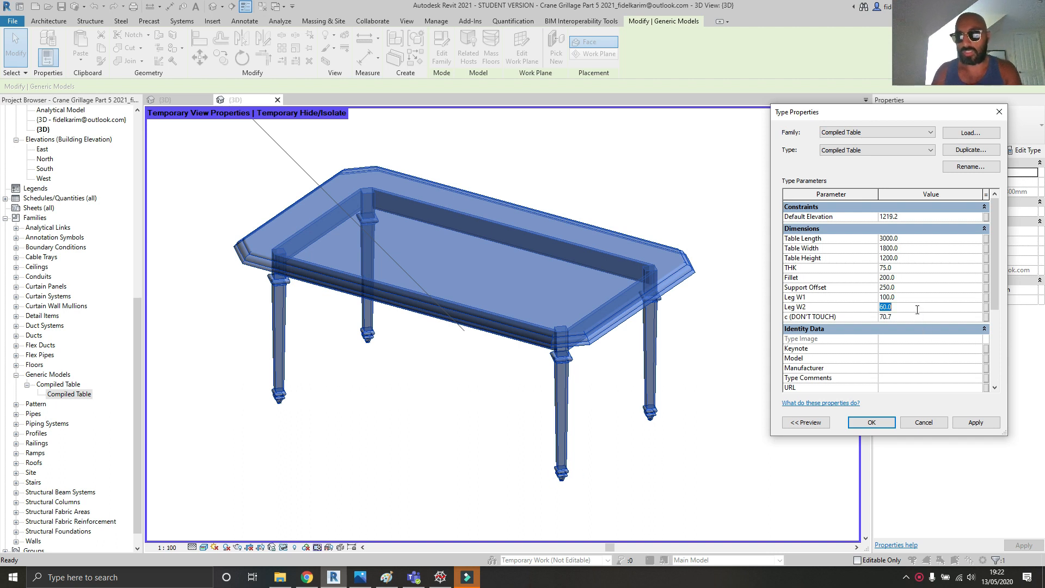
pyautogui.write('75')
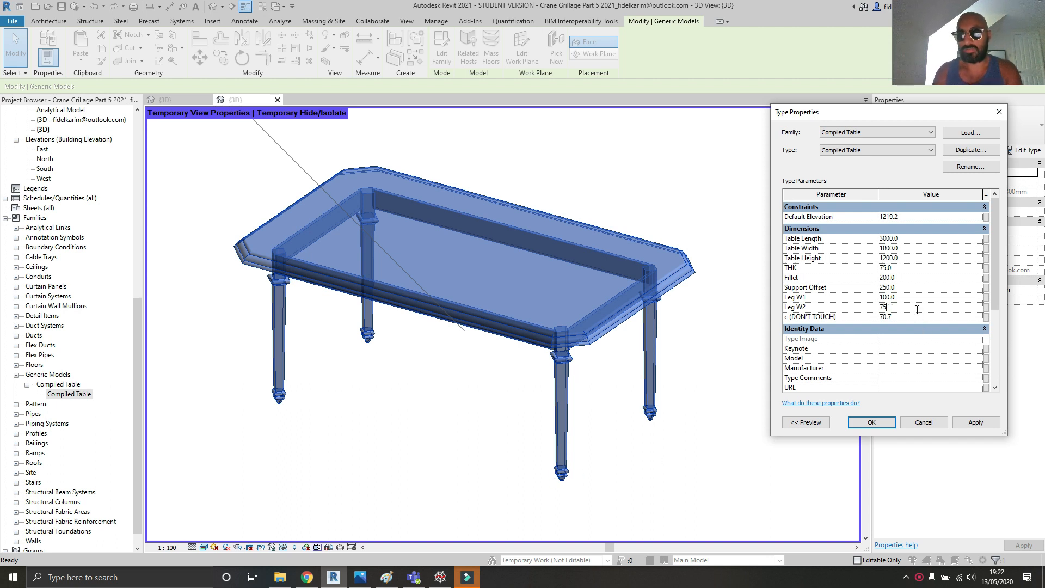
pyautogui.click(974, 422)
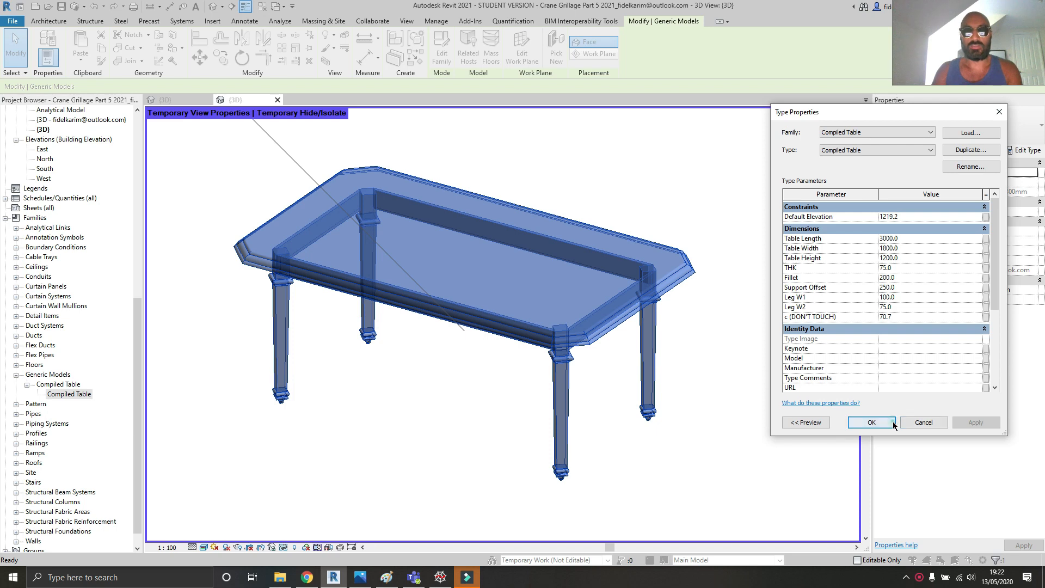
pyautogui.click(871, 423)
pyautogui.click(756, 417)
# Step: Examine the joint between the legs and support frame from below, and the moulded edge at the tabletop's corner
pyautogui.keyDown('shift'); pyautogui.moveTo(702, 392); pyautogui.dragTo(720, 341, button='middle'); pyautogui.keyUp('shift')
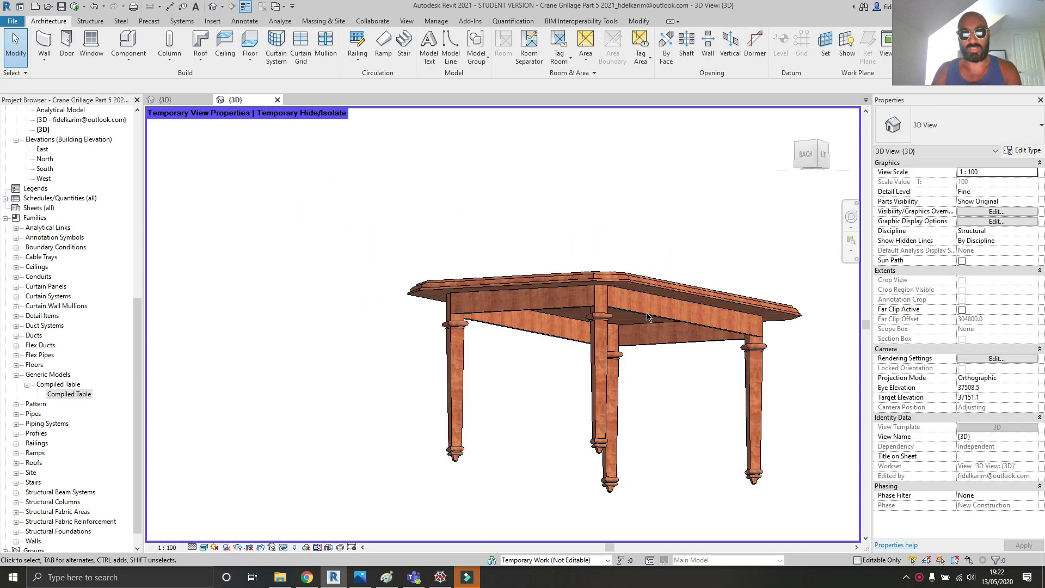
pyautogui.scroll(3, 457, 313)
pyautogui.keyDown('shift'); pyautogui.moveTo(457, 312); pyautogui.dragTo(476, 240, button='middle'); pyautogui.keyUp('shift')
pyautogui.scroll(6, 459, 276)
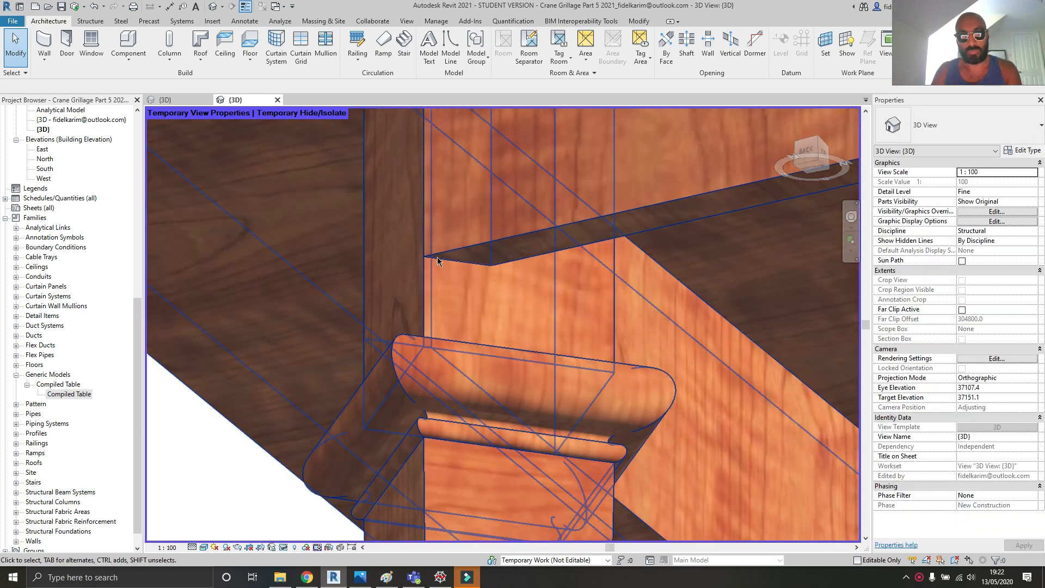
pyautogui.scroll(-8, 455, 296)
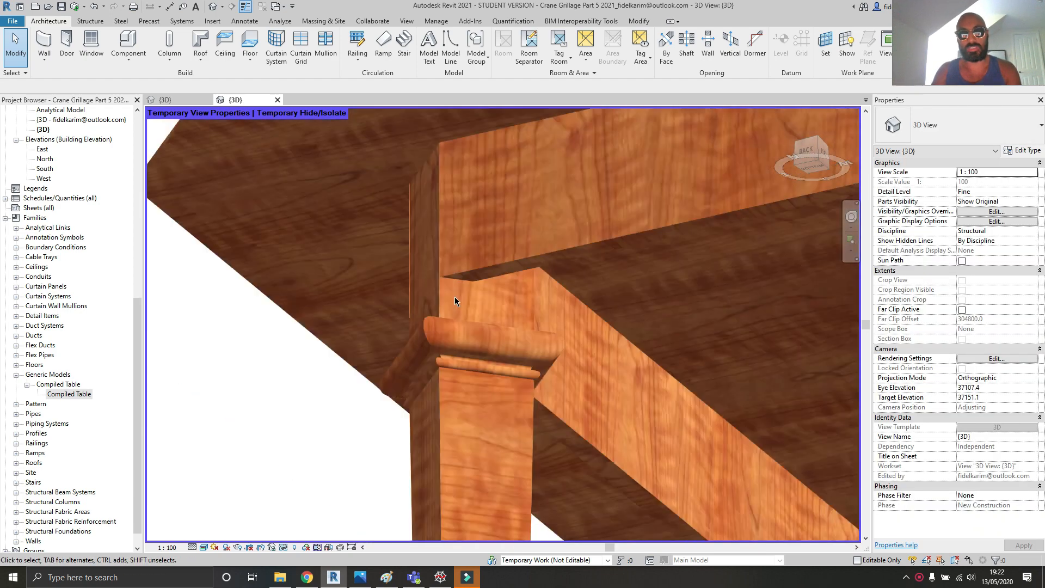
pyautogui.scroll(-5, 461, 402)
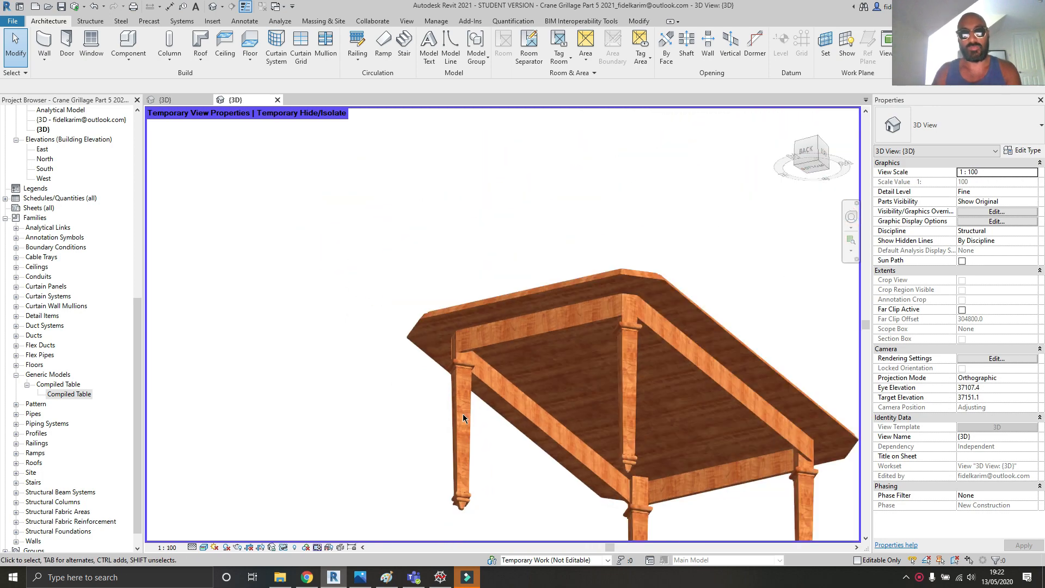
pyautogui.keyDown('shift'); pyautogui.moveTo(462, 403); pyautogui.dragTo(541, 455, button='middle'); pyautogui.keyUp('shift')
pyautogui.scroll(4, 289, 214)
pyautogui.keyDown('shift'); pyautogui.moveTo(289, 215); pyautogui.dragTo(429, 280, button='middle'); pyautogui.keyUp('shift')
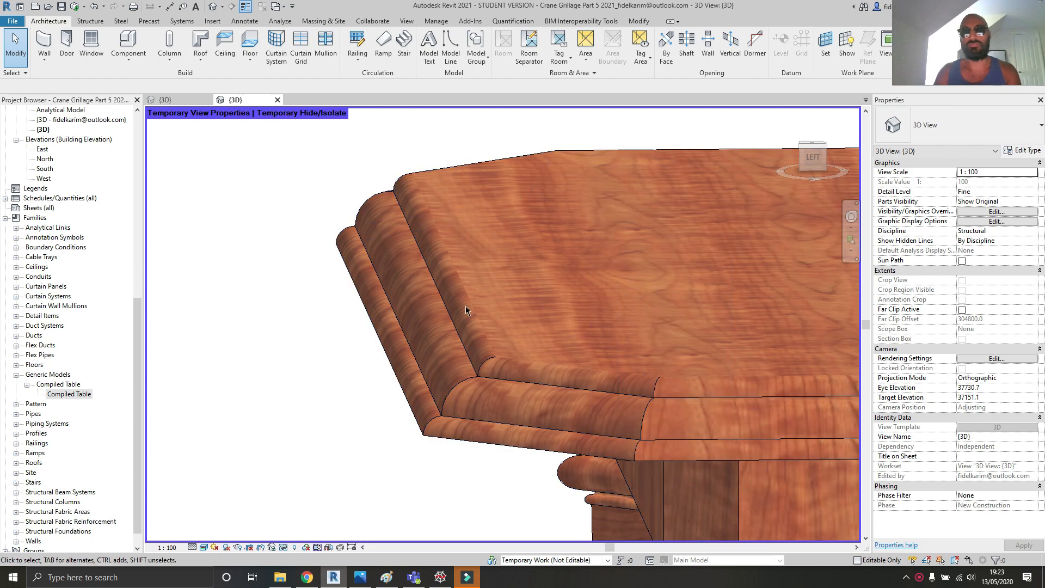
pyautogui.scroll(-5, 456, 437)
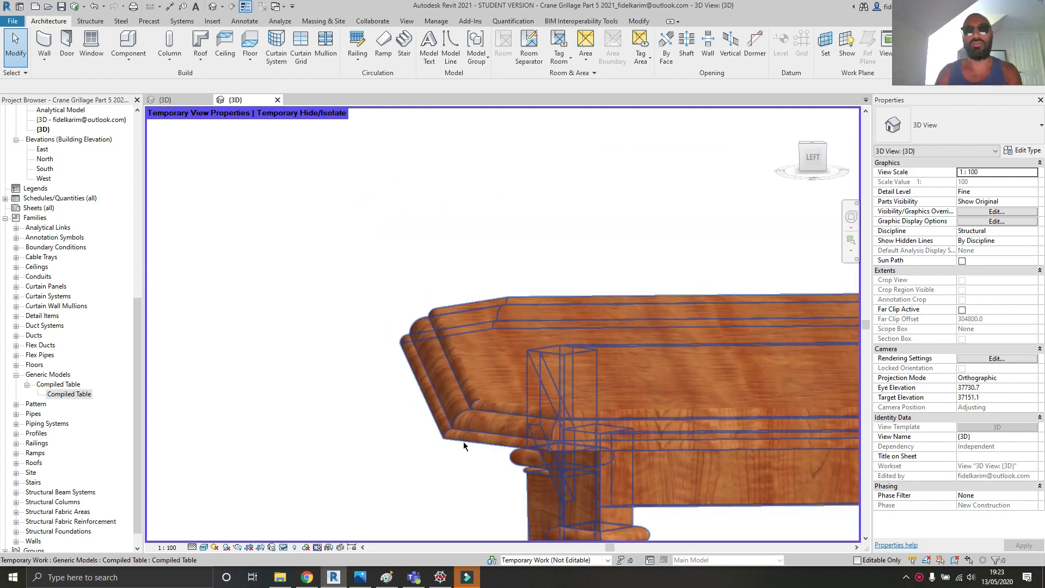
pyautogui.scroll(-2, 422, 316)
pyautogui.scroll(3, 527, 413)
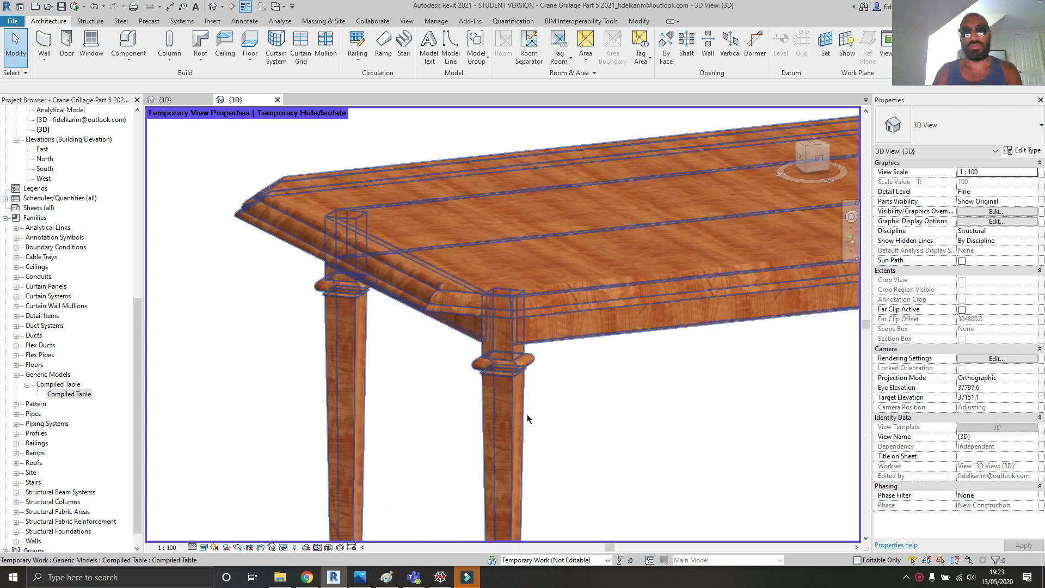
pyautogui.keyDown('shift'); pyautogui.moveTo(527, 413); pyautogui.dragTo(502, 369, button='middle'); pyautogui.keyUp('shift')
pyautogui.moveTo(474, 327); pyautogui.dragTo(529, 330, button='middle')
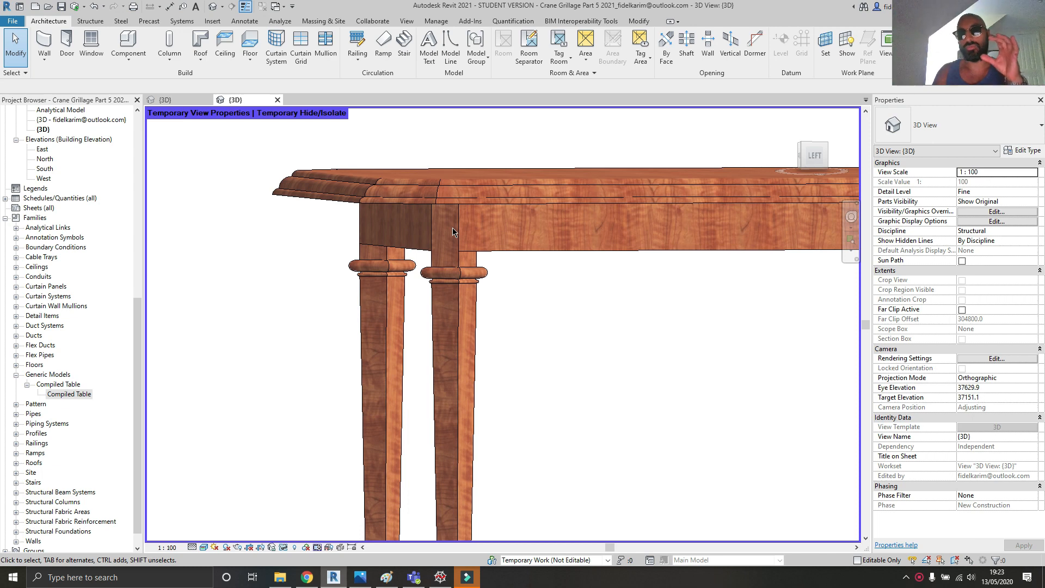
# Step: Review the table's type parameters without changing them, and inspect the whole table from the side and from above
pyautogui.click(419, 254)
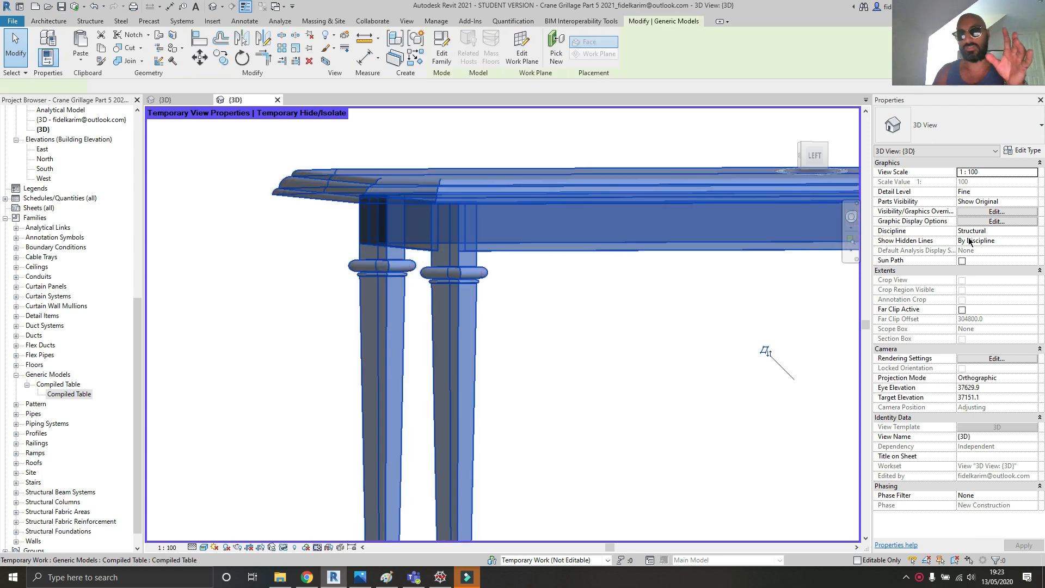
pyautogui.click(1023, 150)
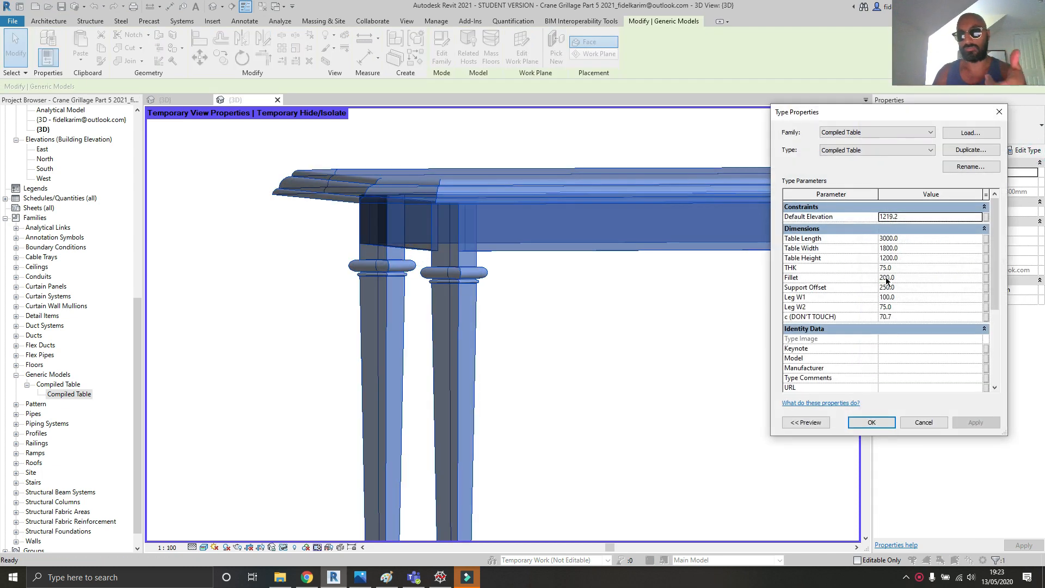
pyautogui.click(999, 112)
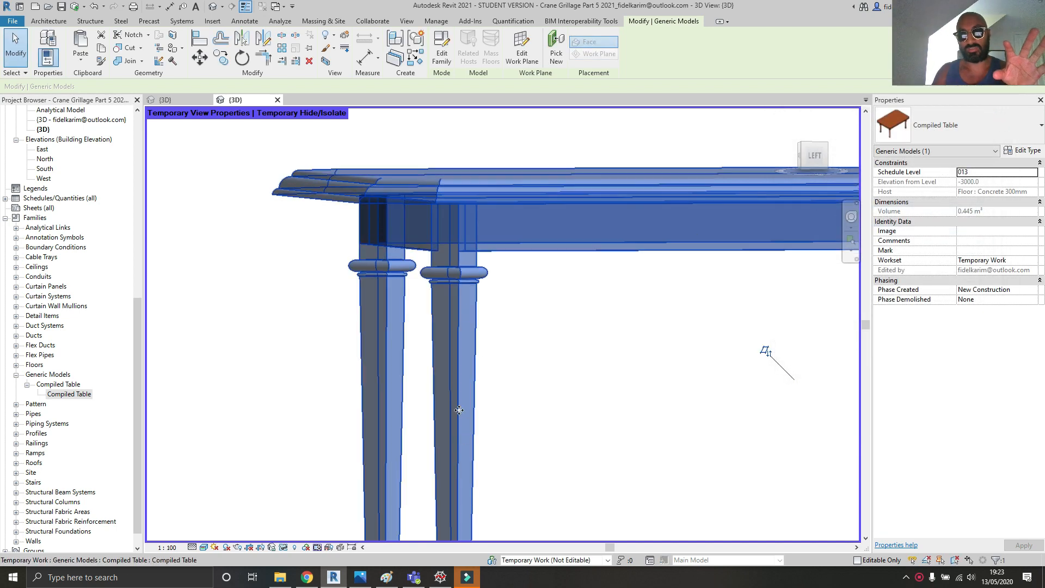
pyautogui.click(549, 399)
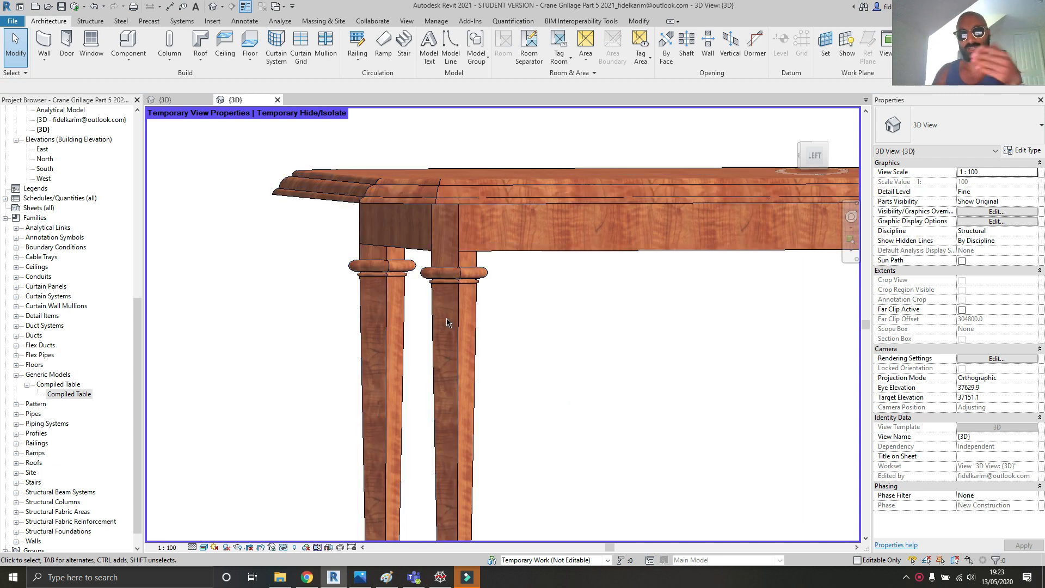
pyautogui.moveTo(446, 318); pyautogui.dragTo(320, 292, button='middle')
pyautogui.scroll(-2, 331, 268)
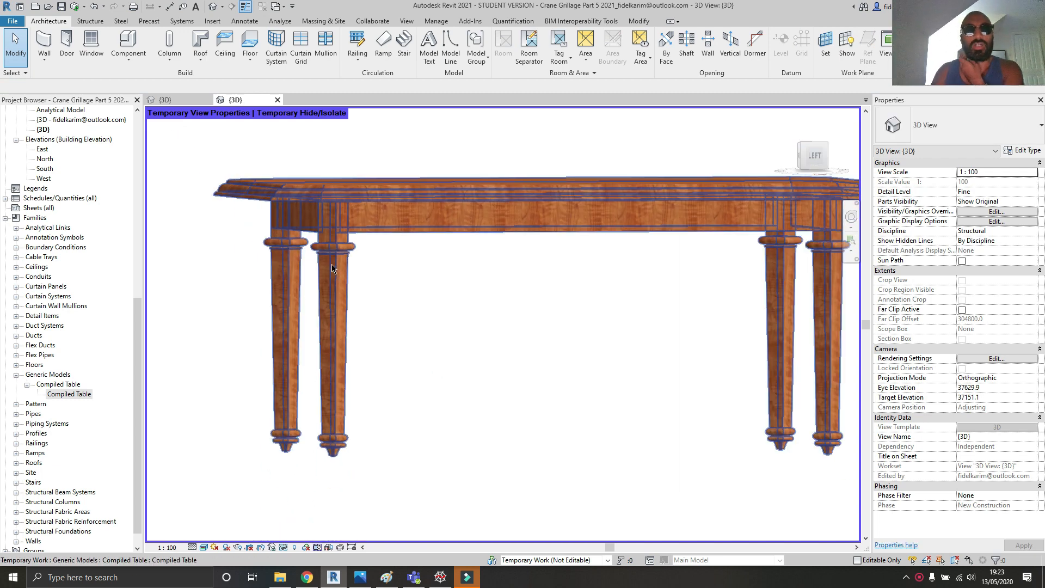
pyautogui.moveTo(617, 286); pyautogui.dragTo(538, 290, button='middle')
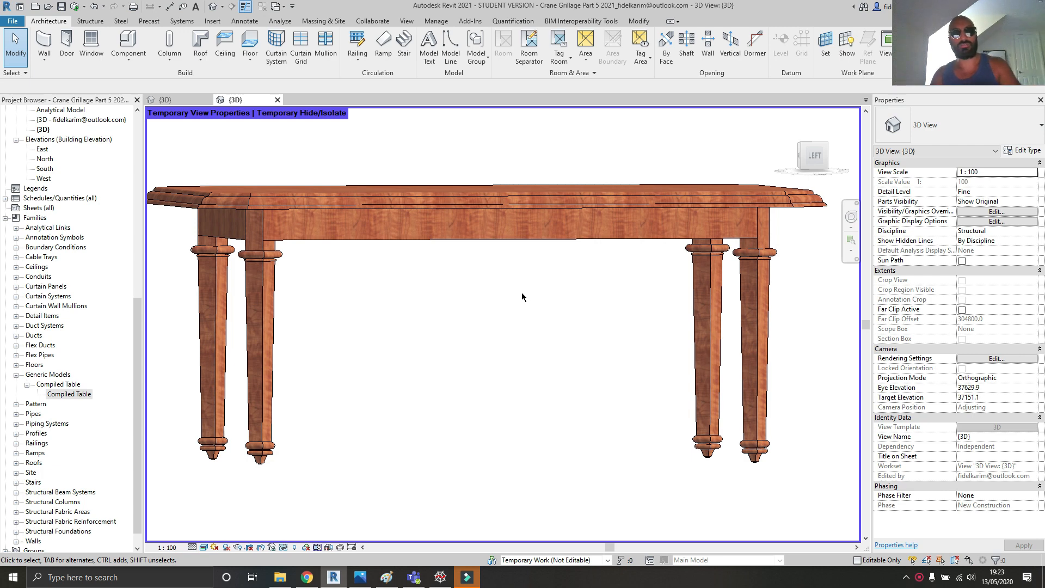
pyautogui.keyDown('shift'); pyautogui.moveTo(522, 297); pyautogui.dragTo(416, 329, button='middle'); pyautogui.keyUp('shift')
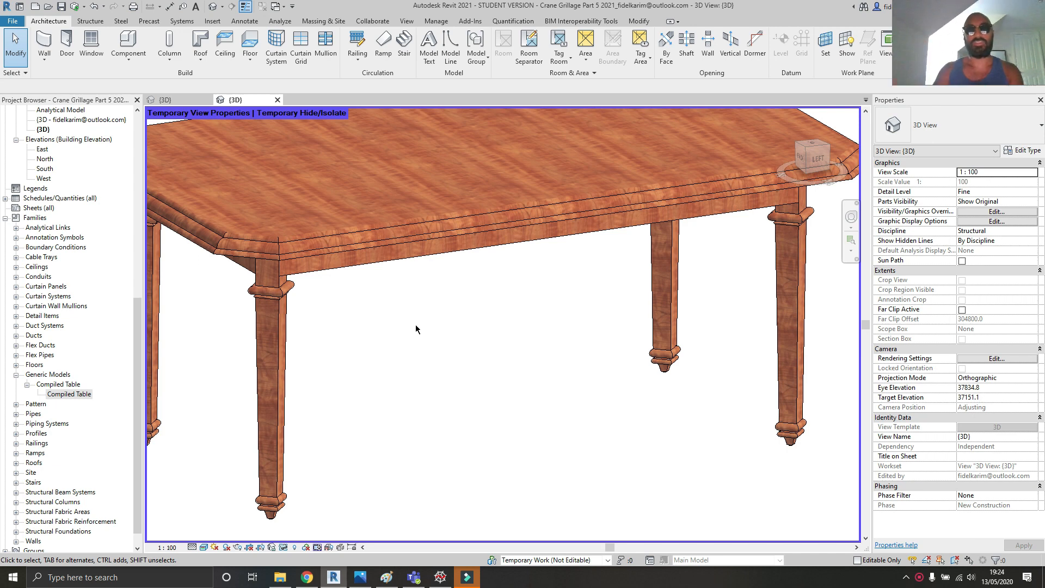
pyautogui.moveTo(438, 359); pyautogui.dragTo(482, 359, button='middle')
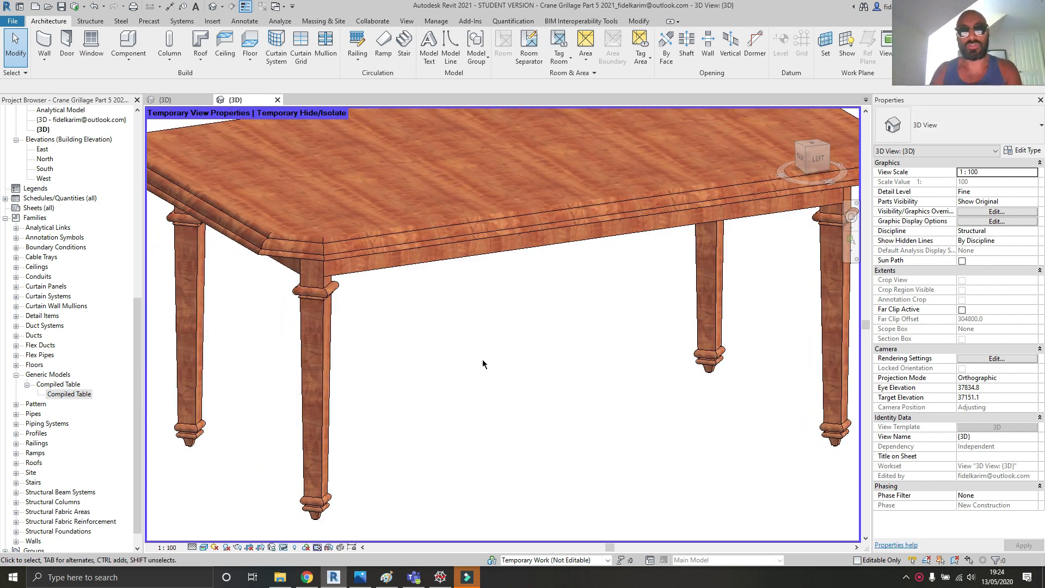